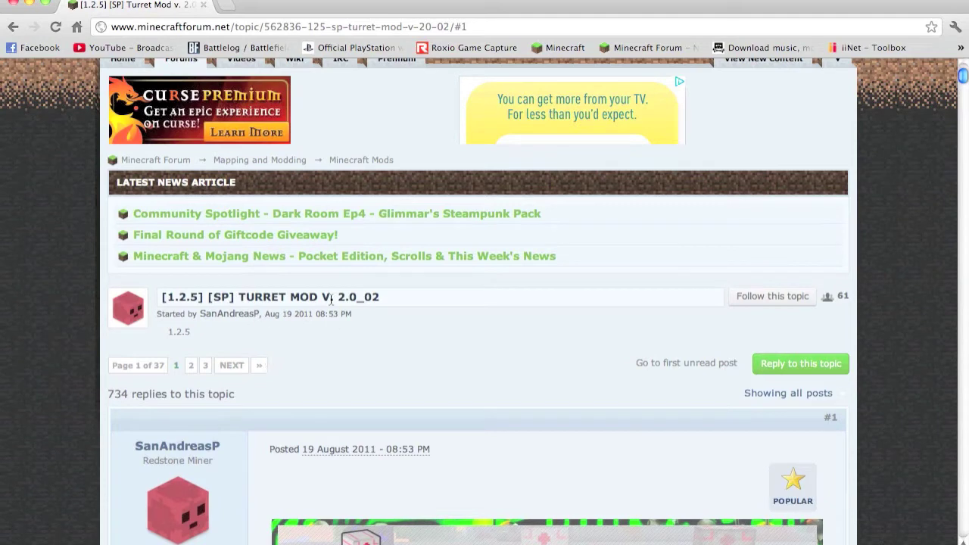
Look over the Turret Mod v. 2.0_02 forum topic, including its header, banner and table of contents.
scroll(496, 363, down, 5)
scroll(534, 434, down, 2)
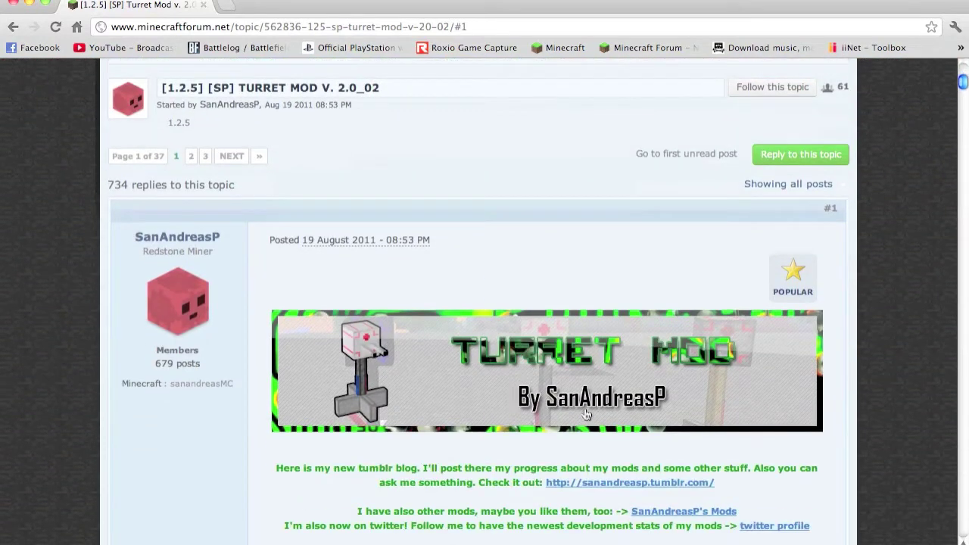
scroll(463, 338, up, 10)
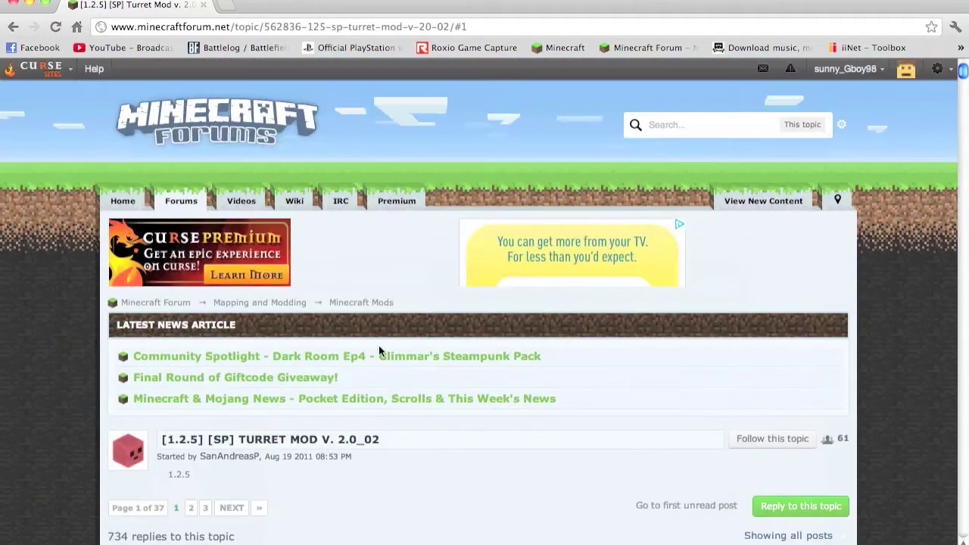
scroll(439, 393, down, 1)
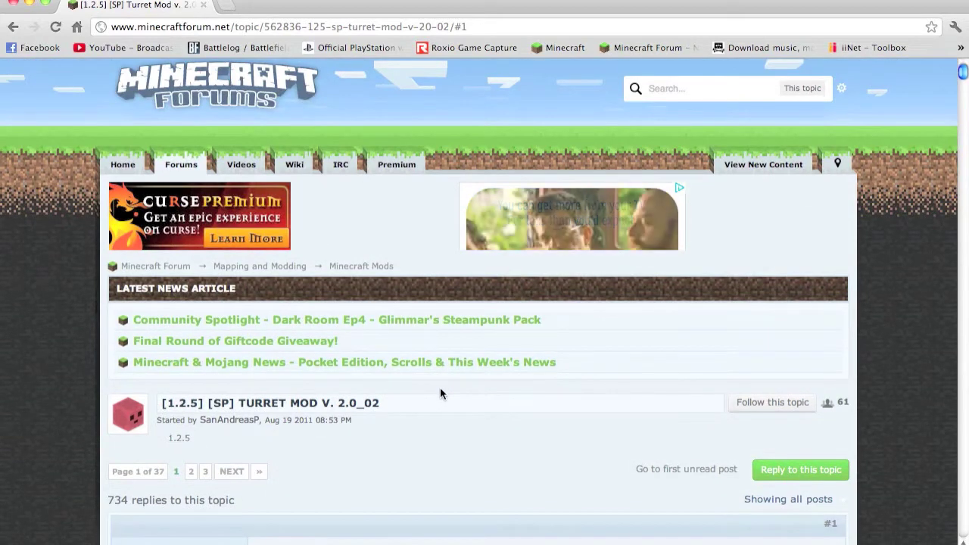
scroll(441, 390, down, 1)
scroll(378, 388, up, 2)
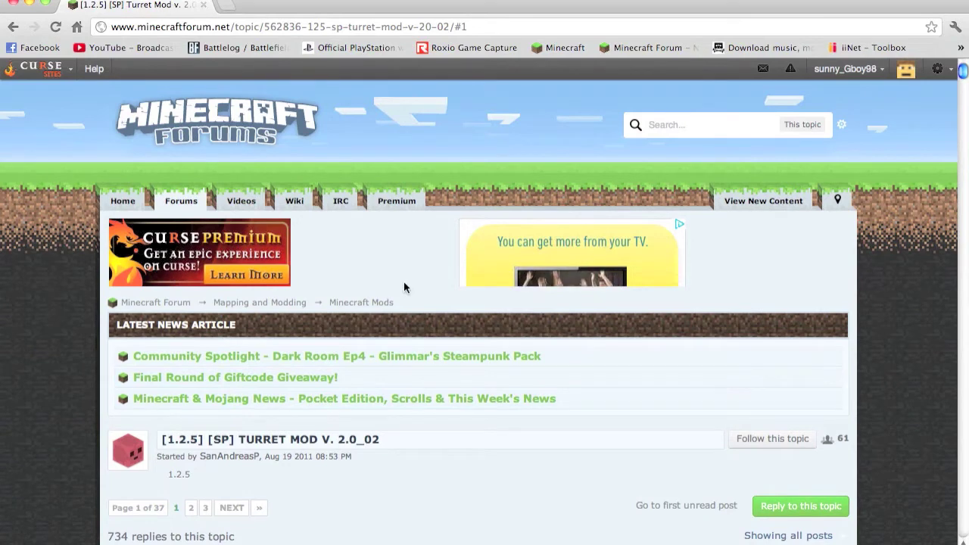
scroll(402, 283, down, 10)
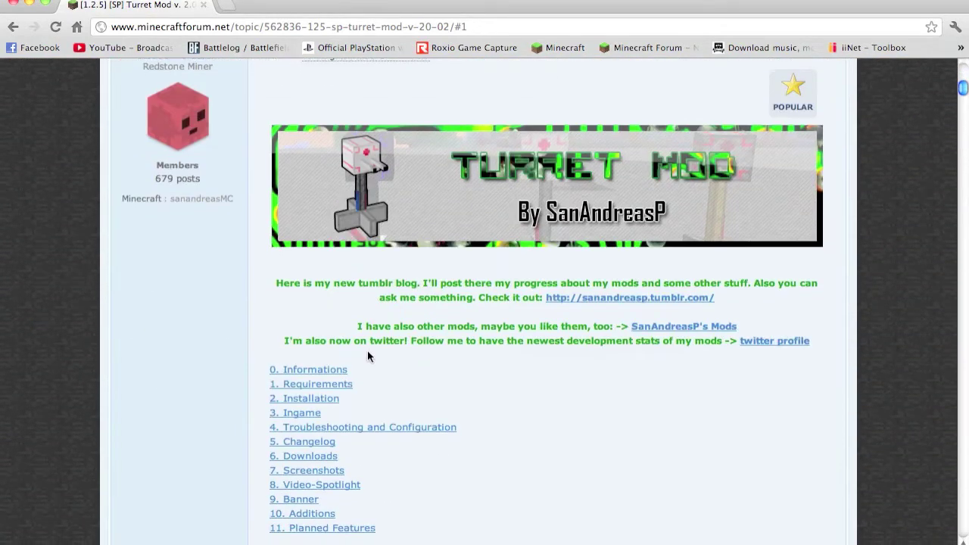
scroll(417, 374, up, 2)
scroll(405, 372, up, 8)
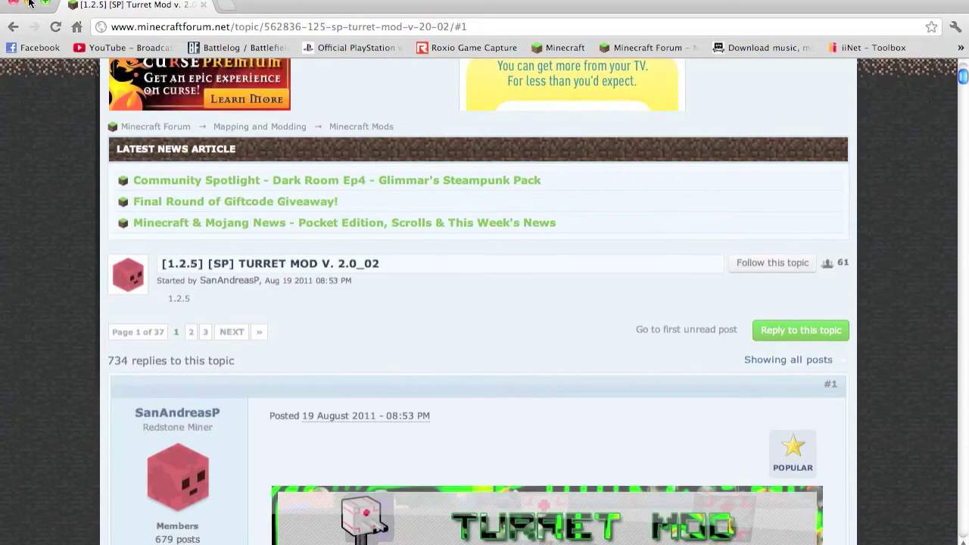
Minimize the browser and launch mcpatcher-2.3.5_01.jar from the desktop.
click(29, 4)
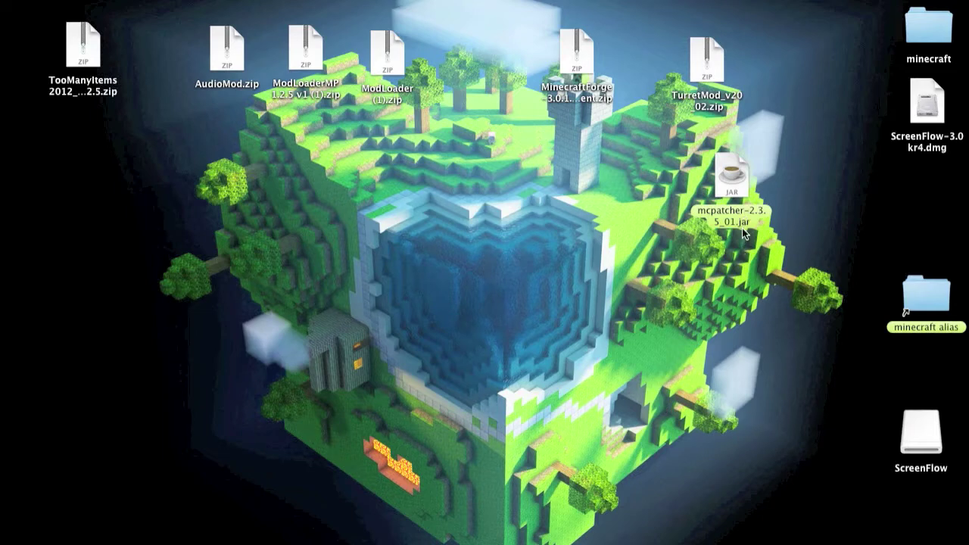
drag(739, 194, 794, 207)
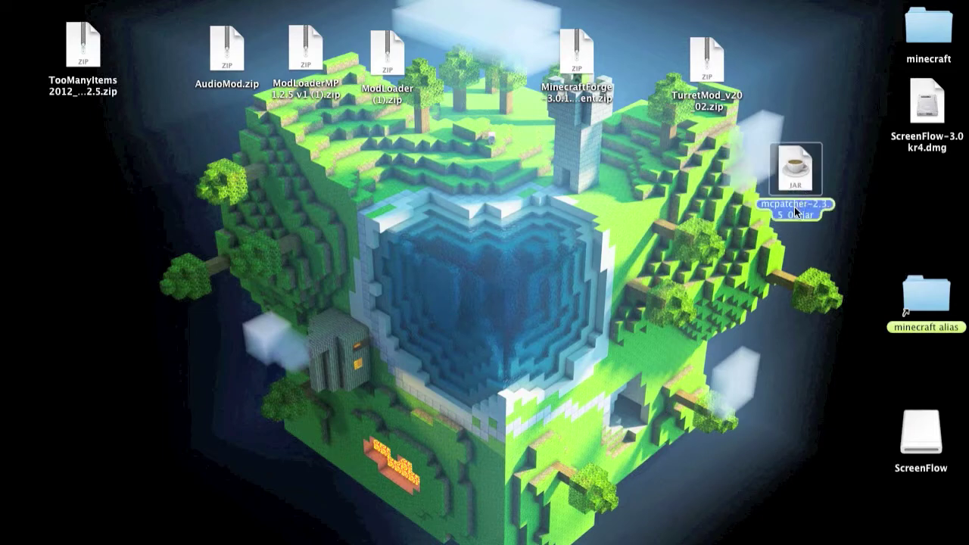
double_click(807, 190)
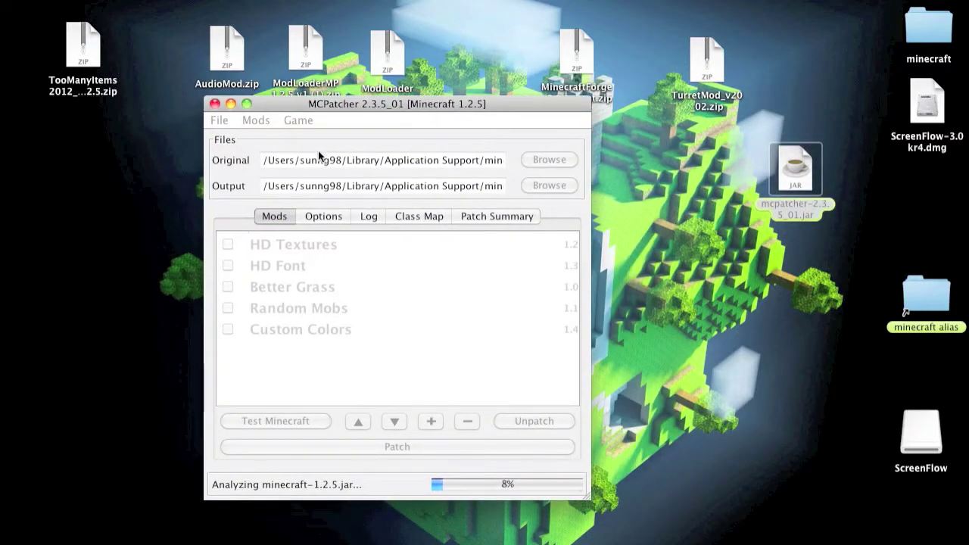
drag(353, 104, 277, 125)
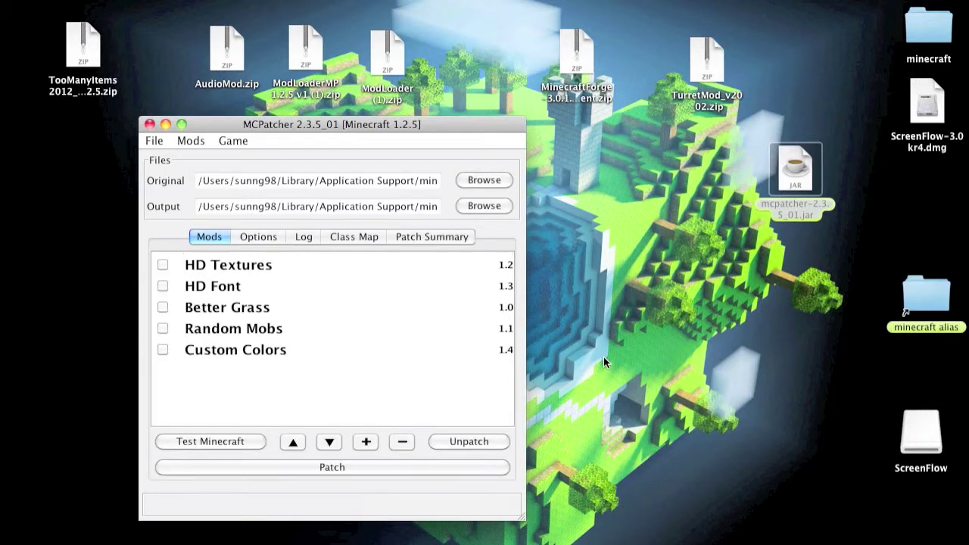
Add ModLoader (1).zip from the desktop to the patcher's mod list, accepting its default files to insert.
drag(355, 122, 325, 95)
click(335, 416)
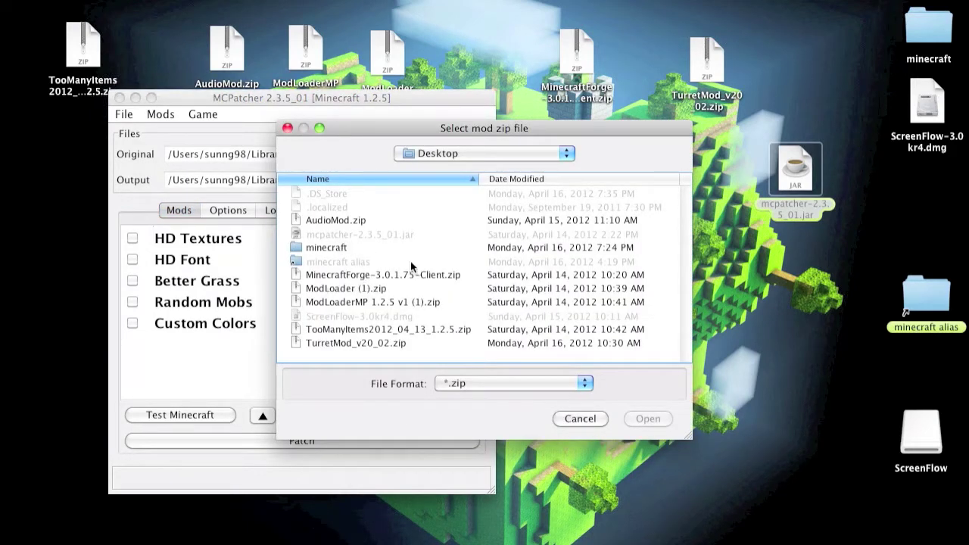
click(348, 292)
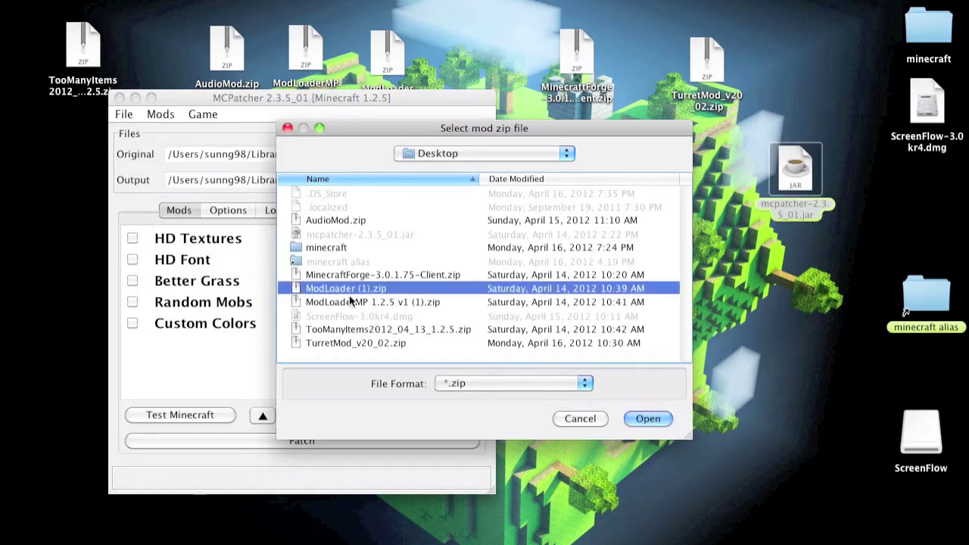
click(637, 419)
click(380, 471)
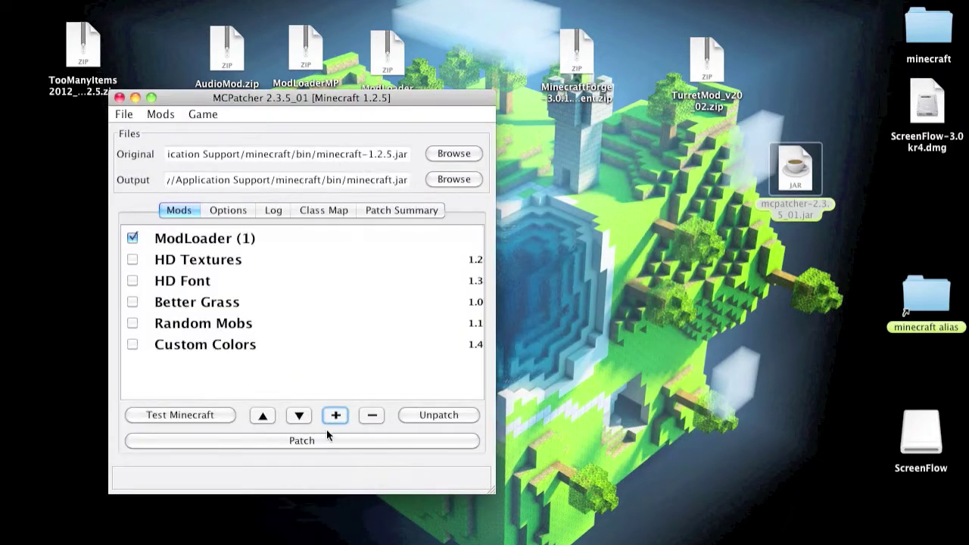
Add ModLoaderMP 1.2.5 v1 (1).zip from the desktop as an external mod.
click(336, 415)
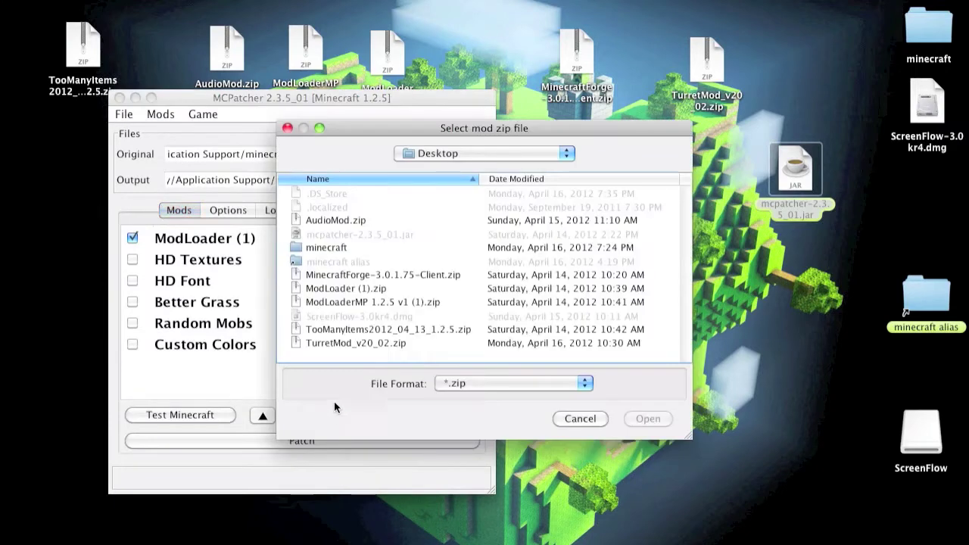
click(329, 302)
click(640, 420)
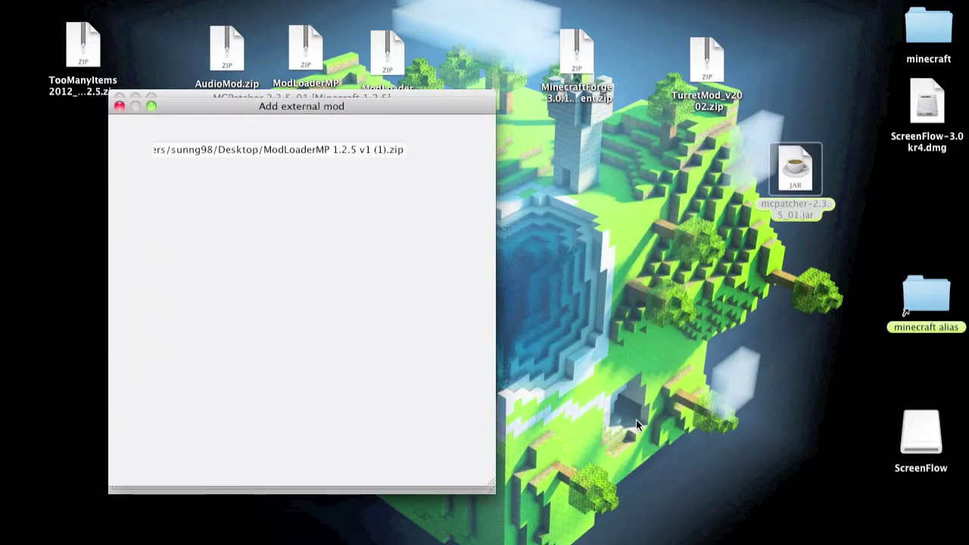
click(378, 470)
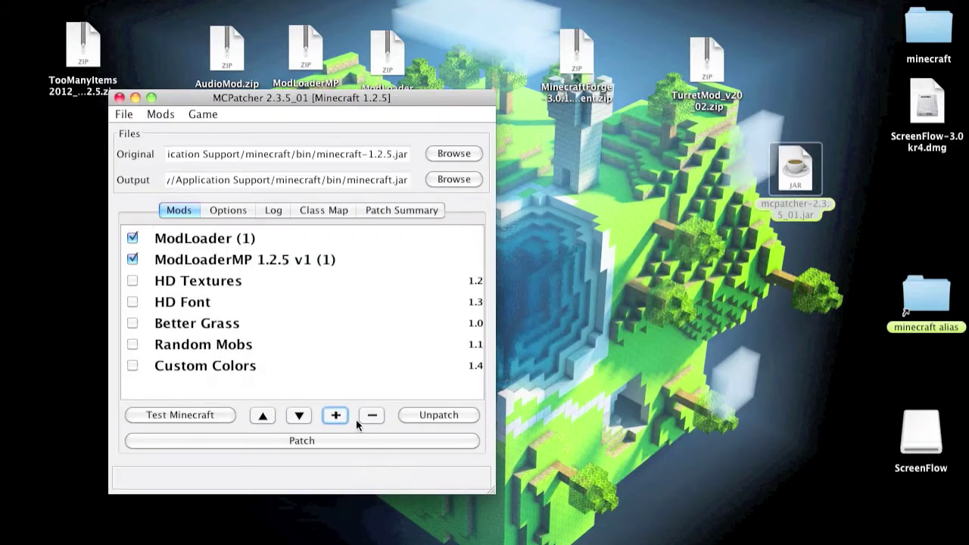
Add AudioMod.zip to the mod list with its default files to insert.
click(337, 415)
click(348, 219)
click(642, 419)
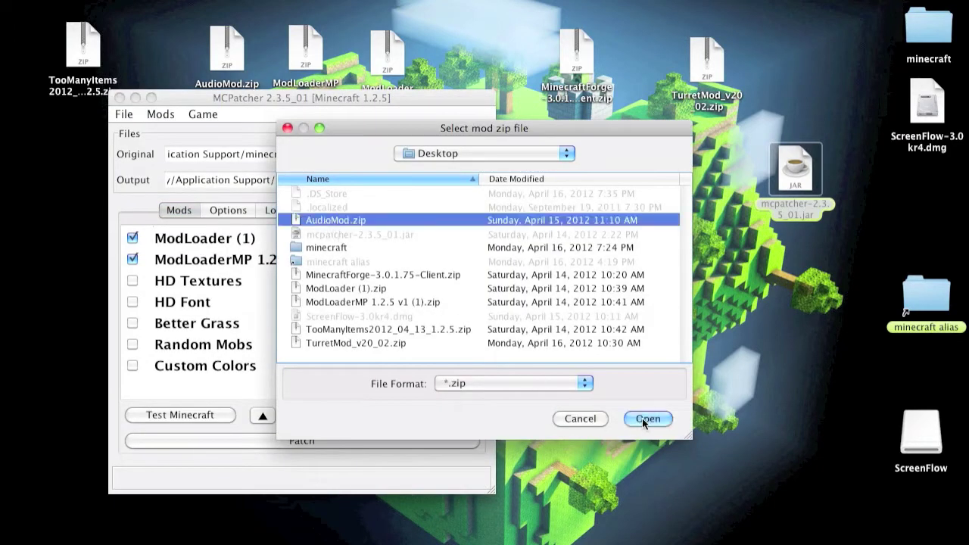
click(522, 435)
click(378, 469)
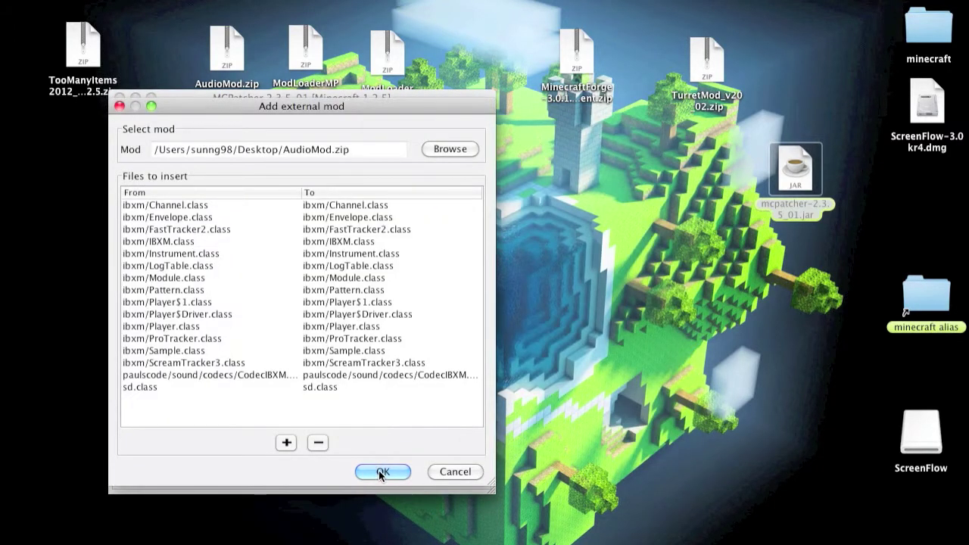
Add MinecraftForge-3.0.1.75-Client.zip to the mod list as an external mod.
click(337, 415)
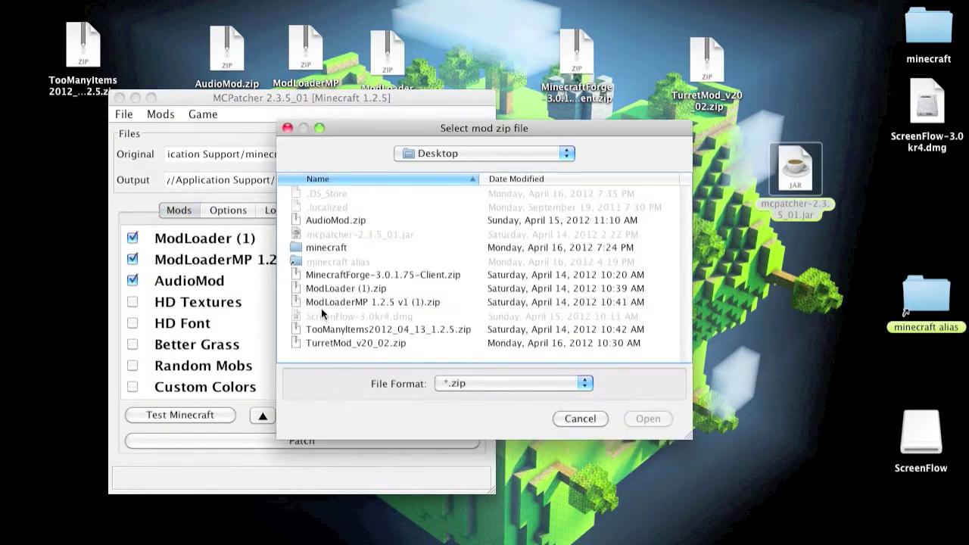
click(327, 277)
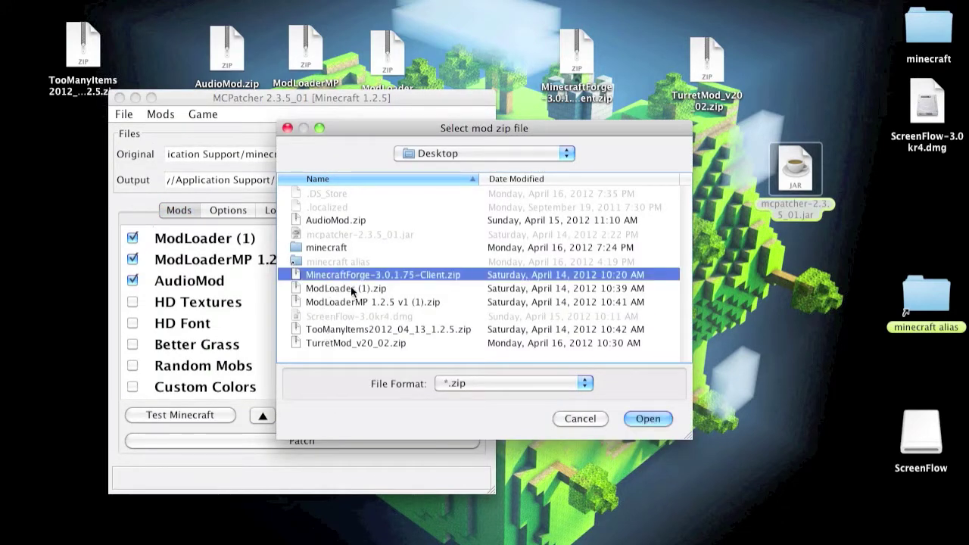
click(639, 421)
click(536, 436)
click(381, 469)
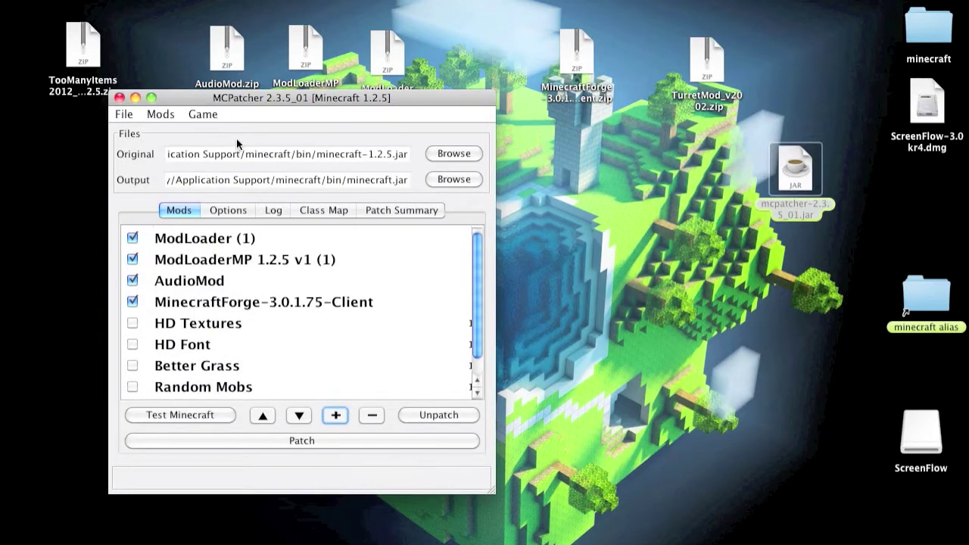
Test-launch Minecraft from the patcher, check the title screen and close the game window.
drag(248, 96, 335, 162)
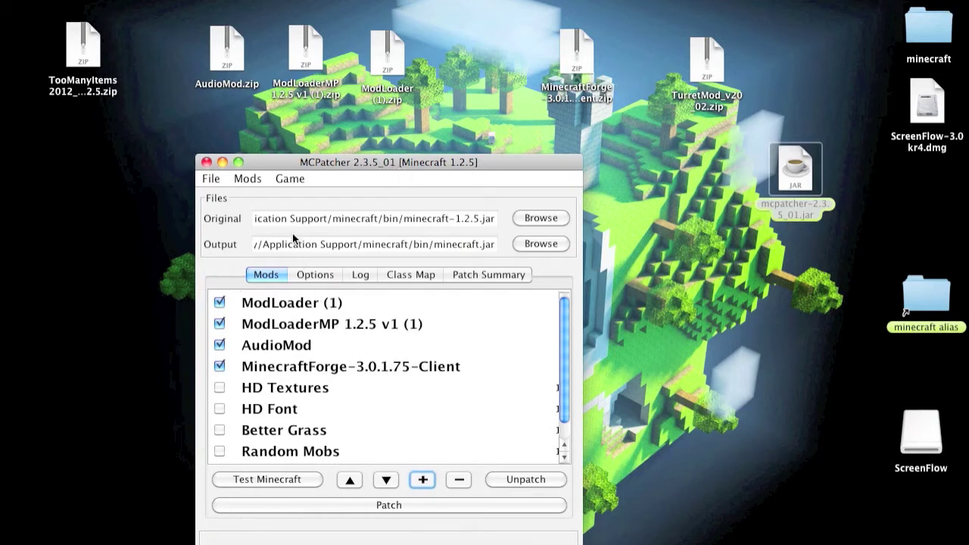
click(298, 481)
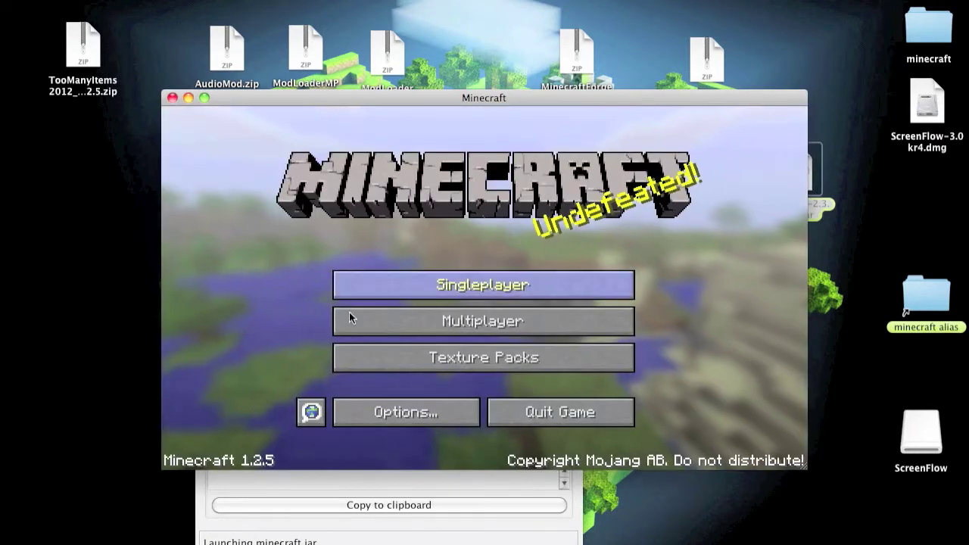
click(172, 98)
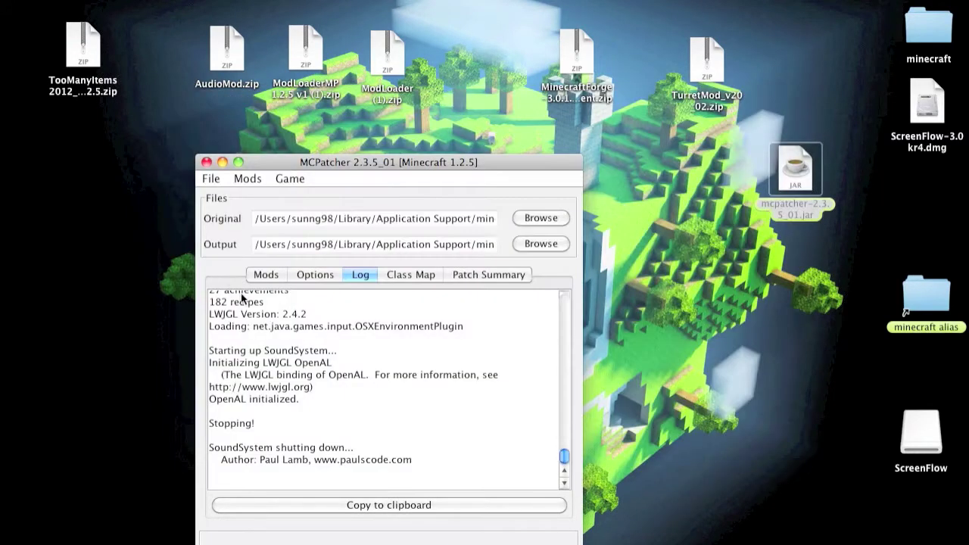
Return to the mod list and patch minecraft.jar with the selected mods, continuing despite the mod conflicts.
click(265, 274)
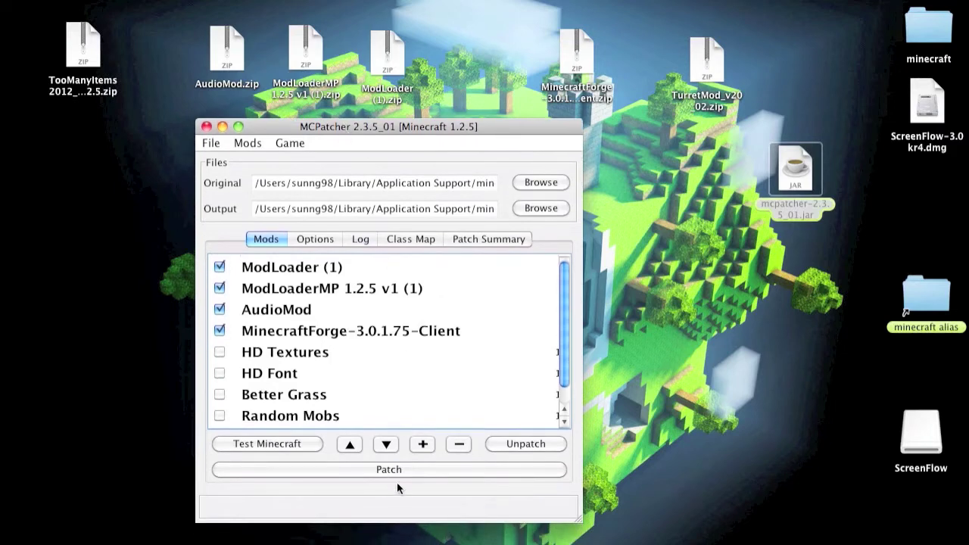
click(366, 470)
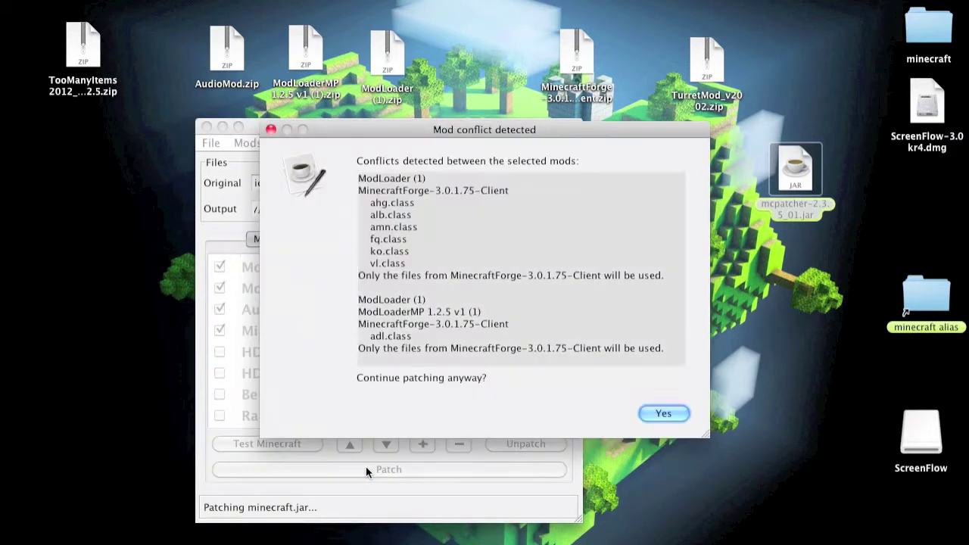
click(660, 414)
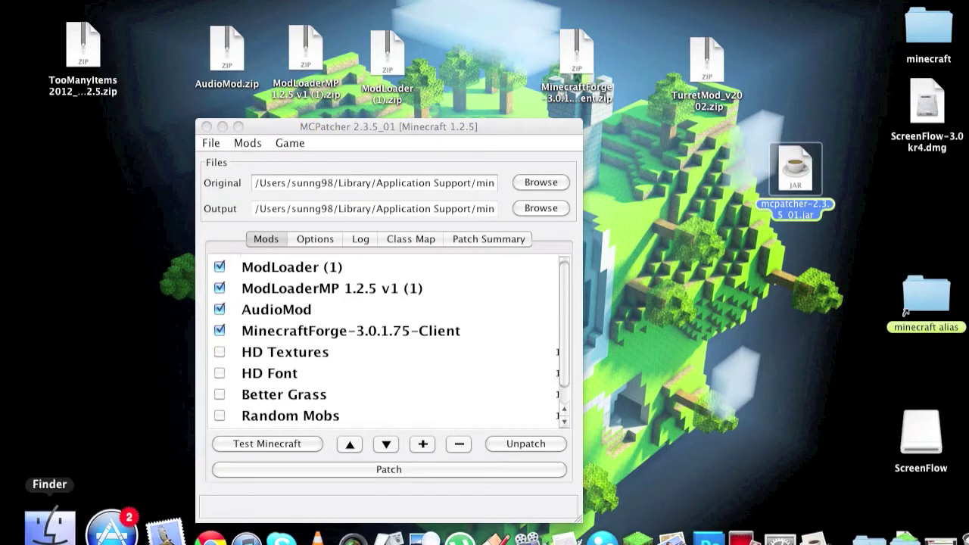
Switch to Finder and open the minecraft folder inside the home folder's Library/Application Support.
click(49, 530)
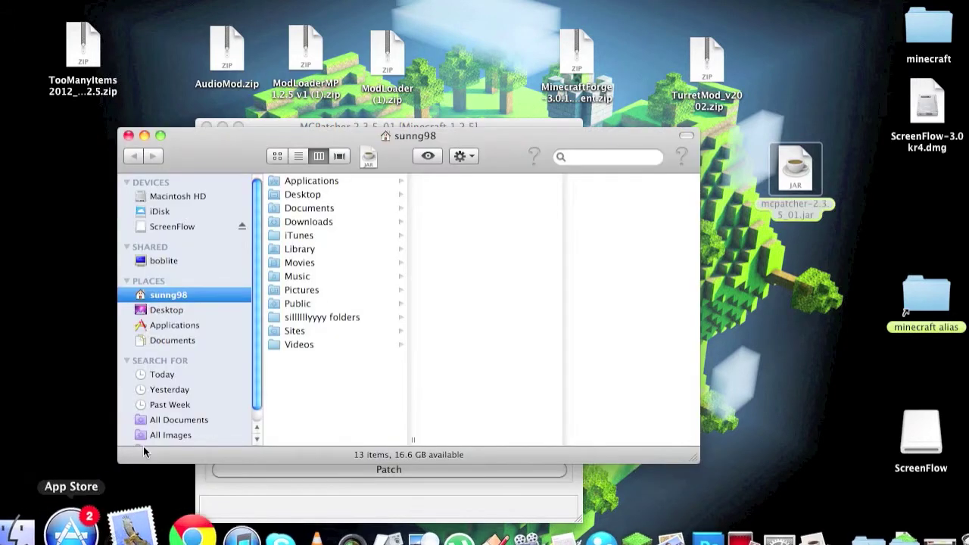
click(312, 255)
drag(405, 155, 350, 152)
click(482, 194)
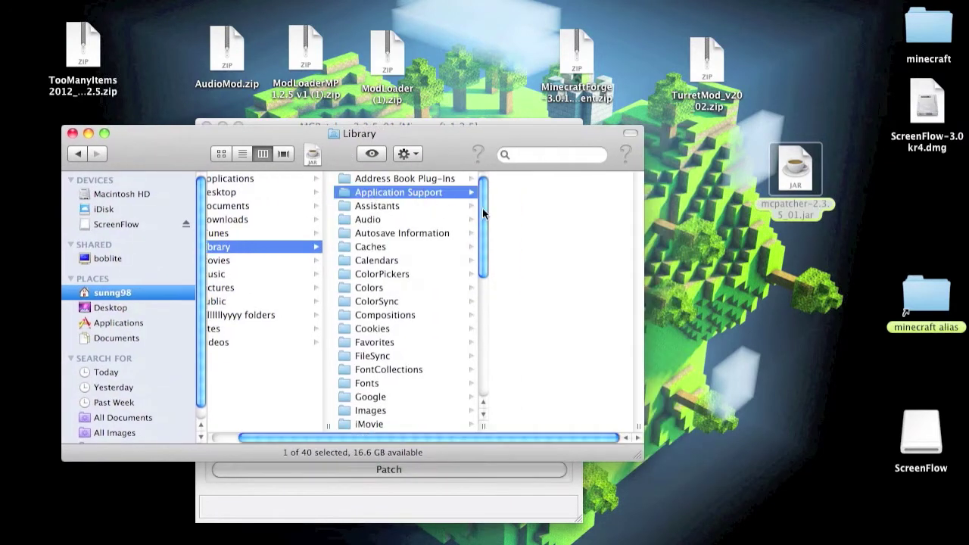
scroll(535, 384, down, 3)
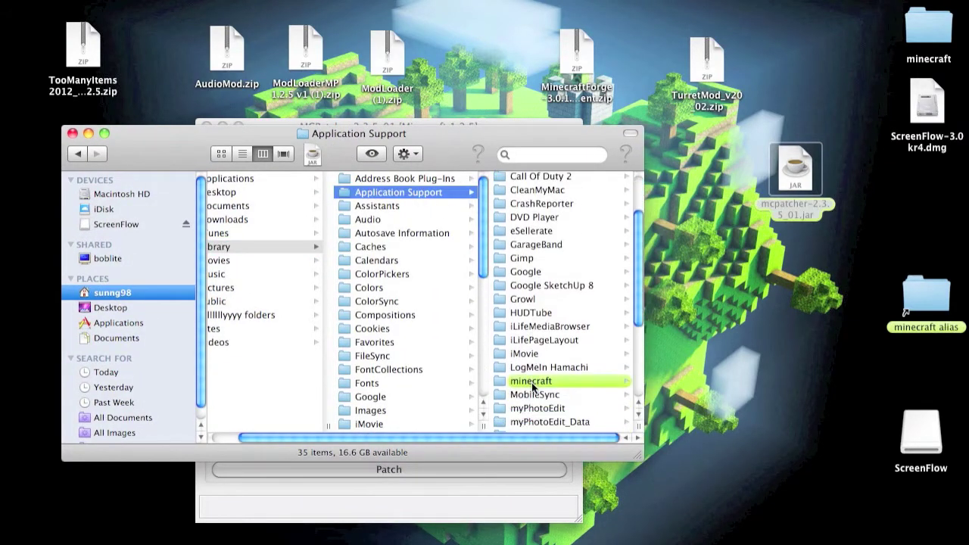
click(533, 379)
drag(439, 133, 401, 134)
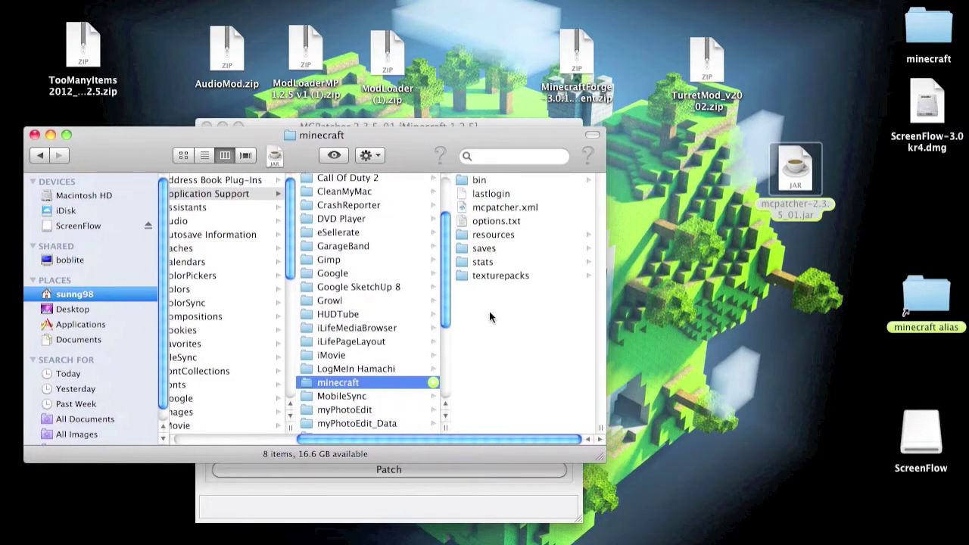
Create a new folder named mods inside the minecraft folder.
right_click(497, 364)
click(520, 373)
key(BackSpace)
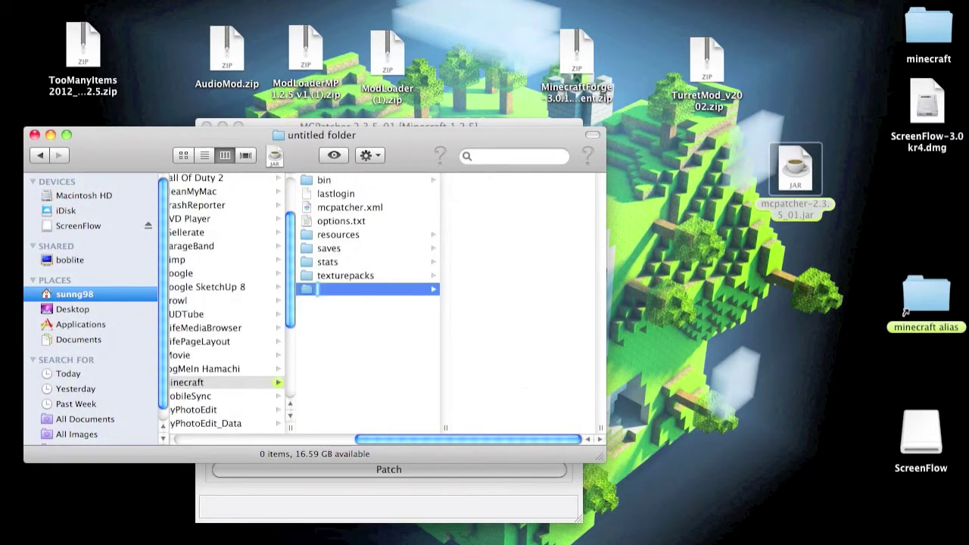
text(mods)
key(Return)
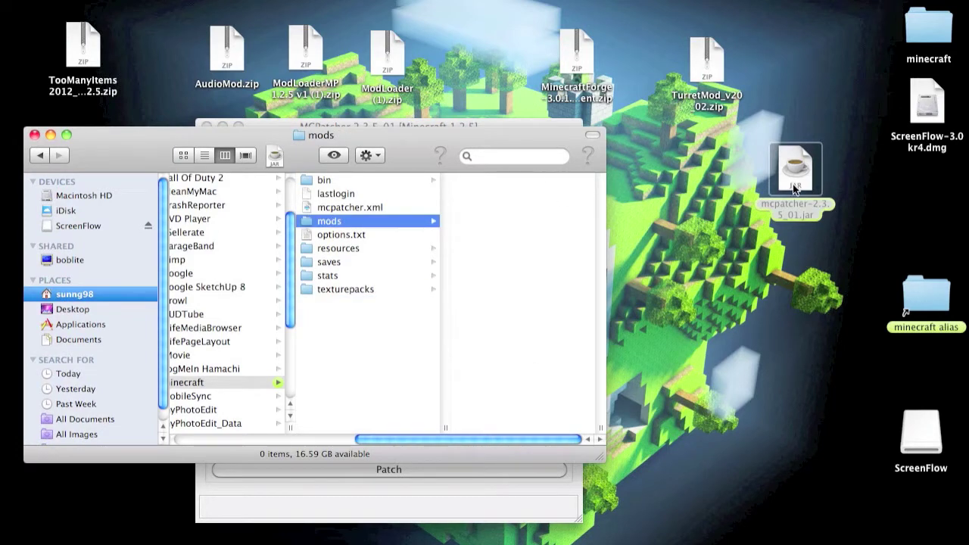
Extract TurretMod_v20_02.zip on the desktop and open the mods folder inside the extracted TurretMod_v20_02 folder.
drag(709, 70, 711, 68)
double_click(711, 68)
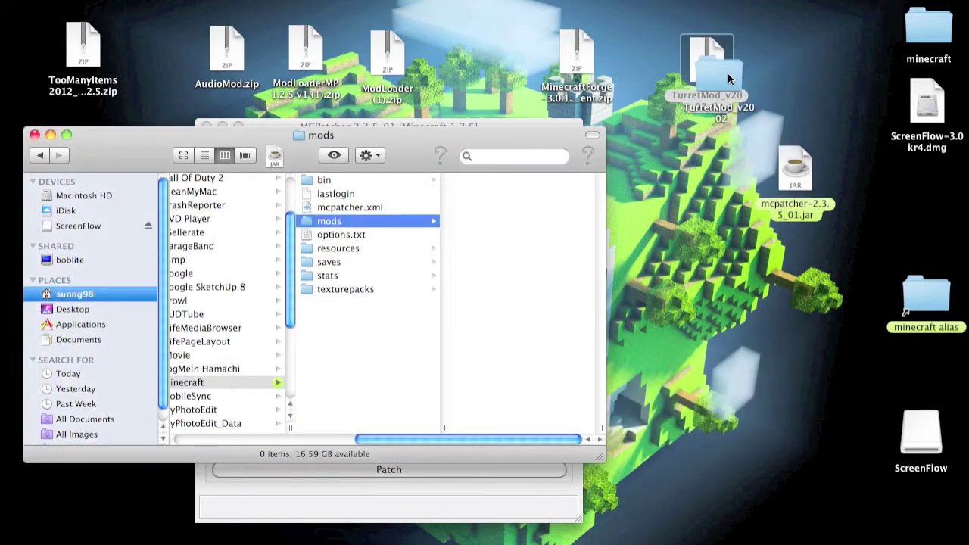
double_click(728, 72)
drag(396, 192, 285, 290)
key(Right)
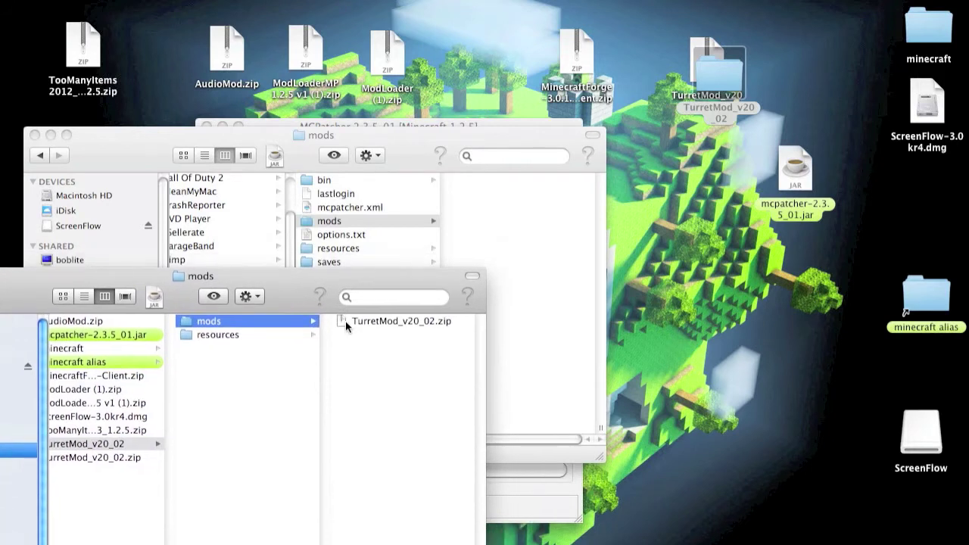
Move TurretMod_v20_02.zip from the extracted mods folder into the mods folder inside the minecraft folder.
drag(346, 320, 458, 227)
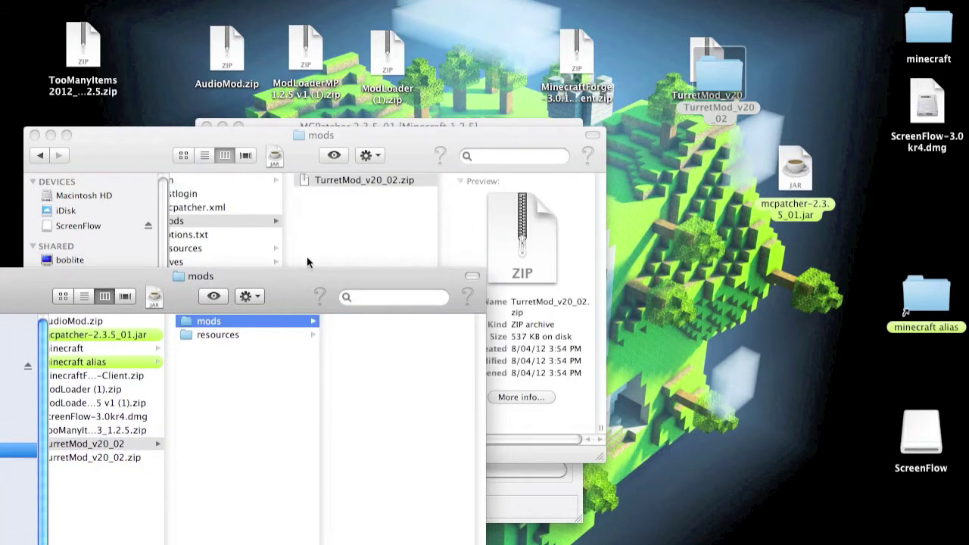
click(339, 227)
drag(422, 437, 355, 437)
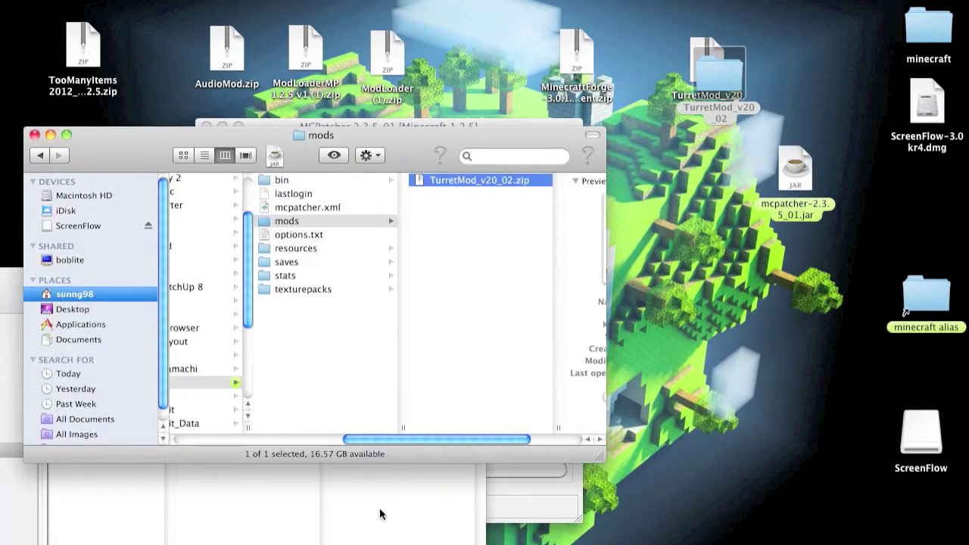
Open the resources folder of the extracted TurretMod_v20_02 and select the resources folder inside the minecraft folder as destination.
click(278, 385)
drag(302, 290, 404, 325)
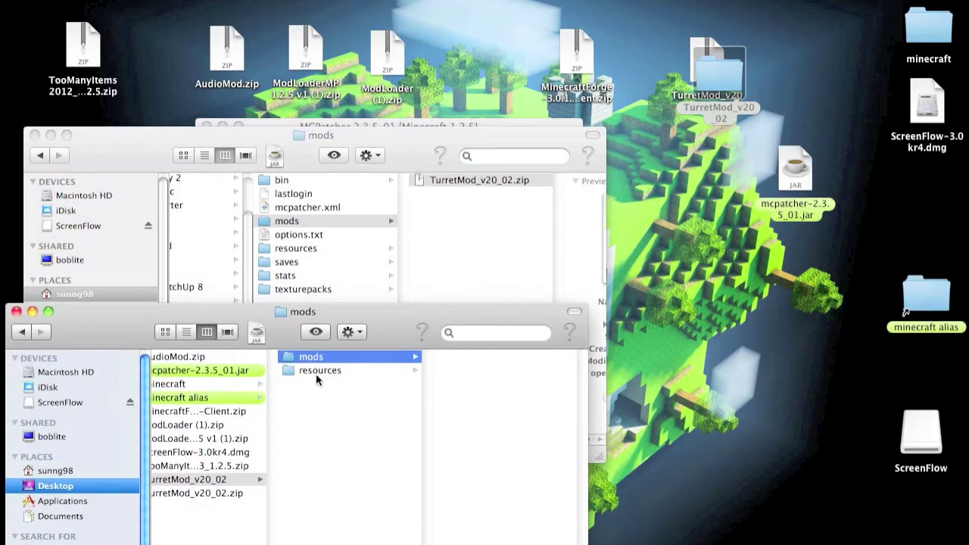
click(325, 370)
click(448, 356)
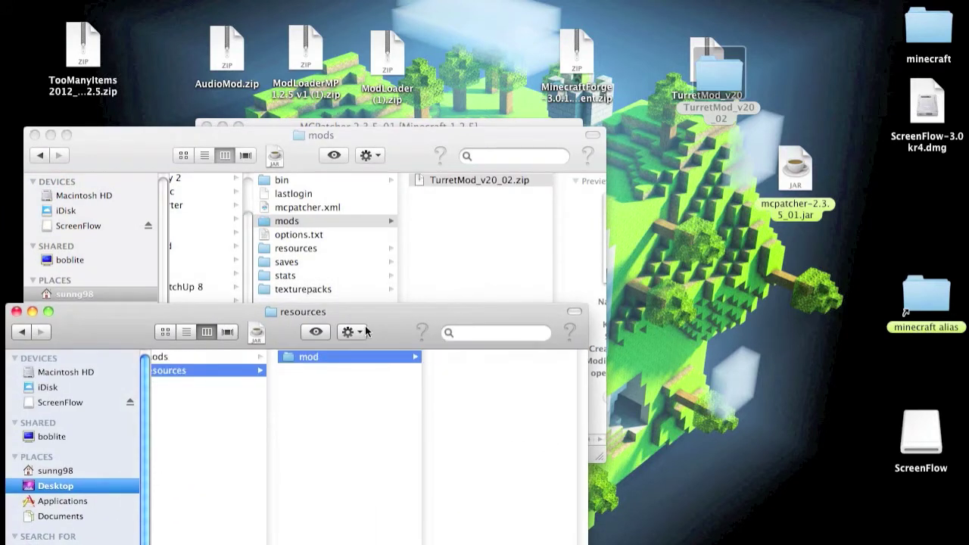
click(396, 147)
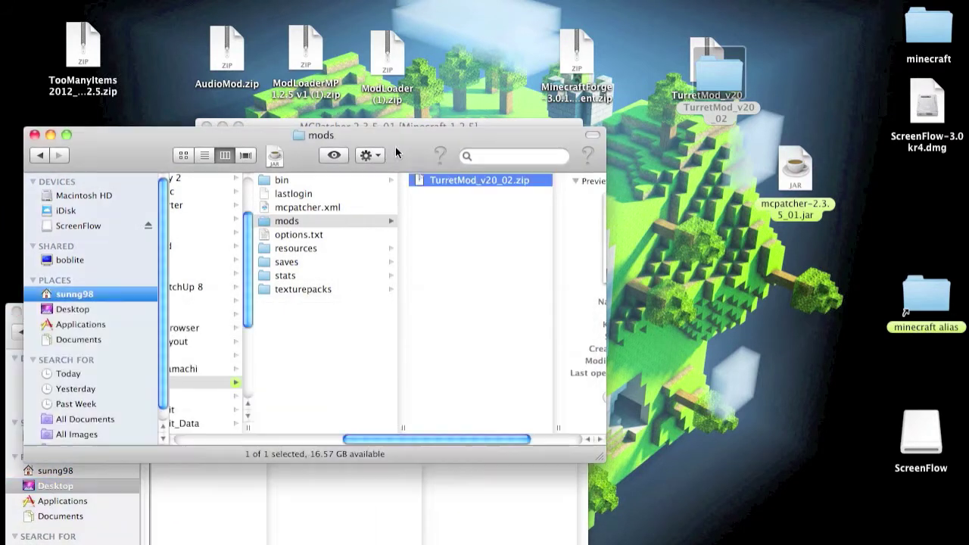
click(297, 248)
click(349, 498)
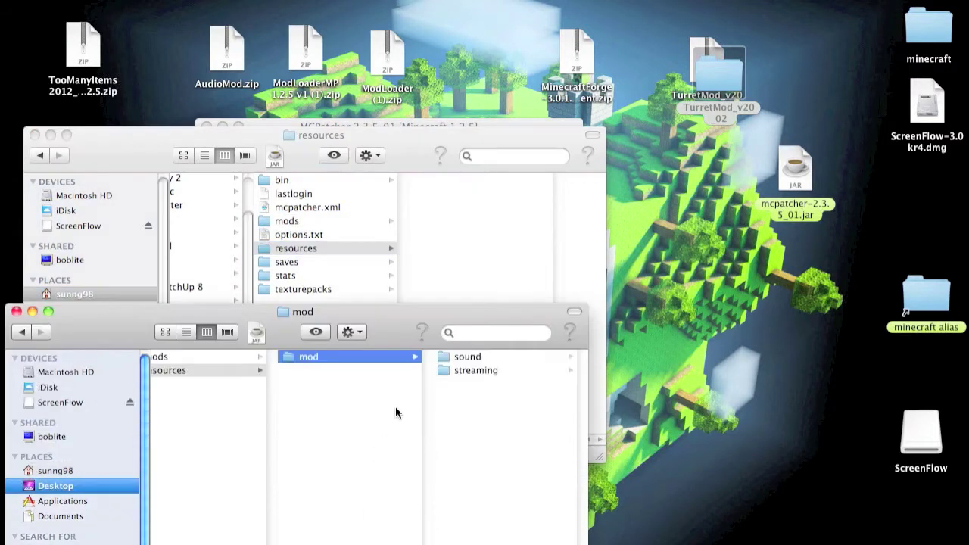
Move the mod folder from the extracted resources folder into minecraft's resources folder and close both Finder windows.
click(422, 329)
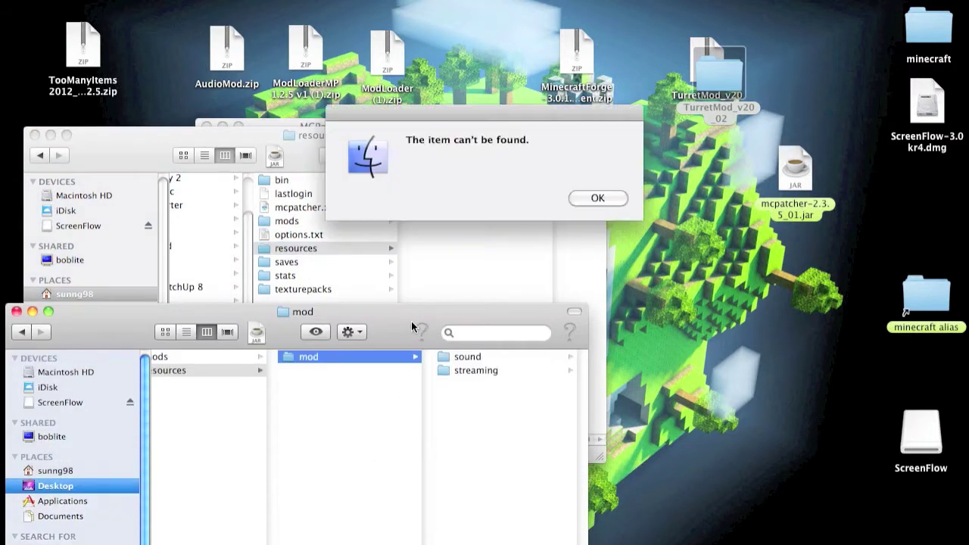
click(598, 198)
drag(392, 330, 495, 362)
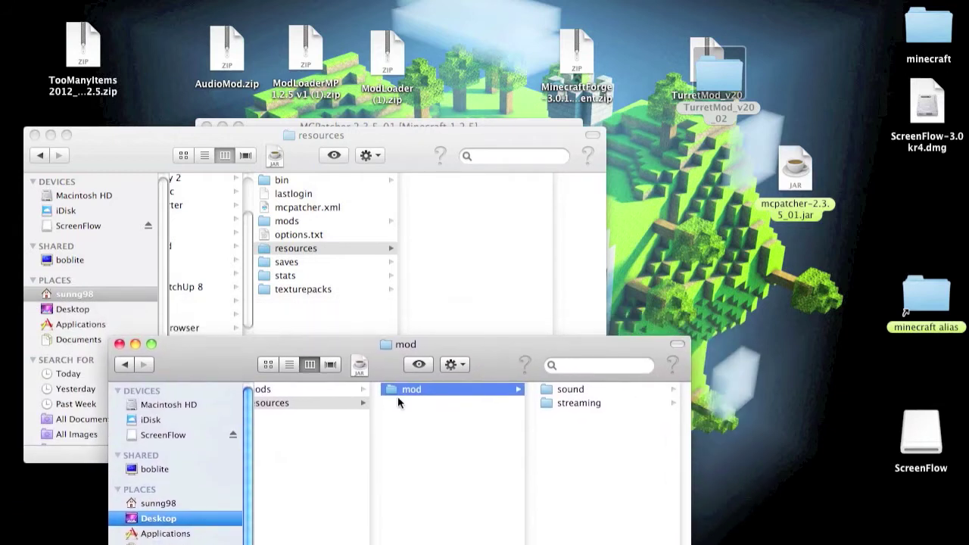
drag(398, 396, 456, 253)
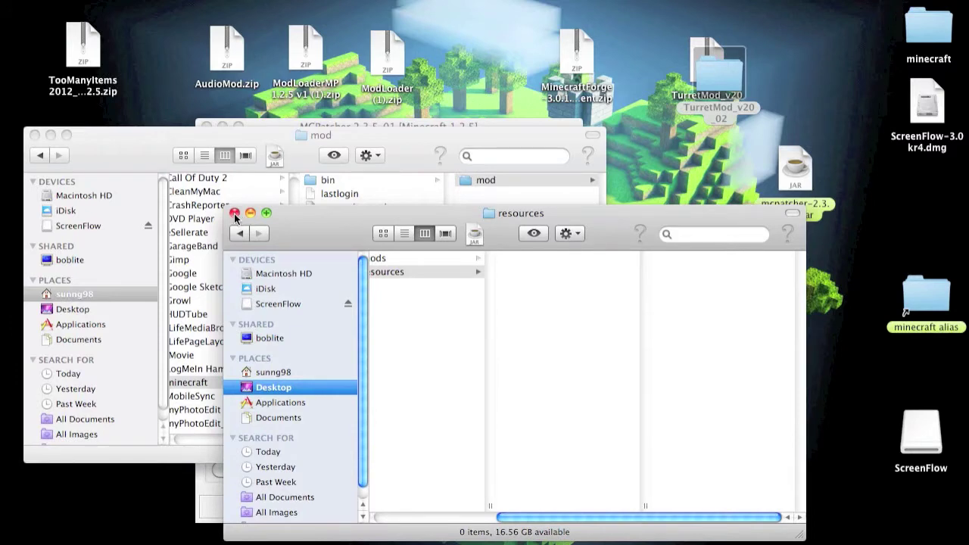
click(234, 214)
click(34, 135)
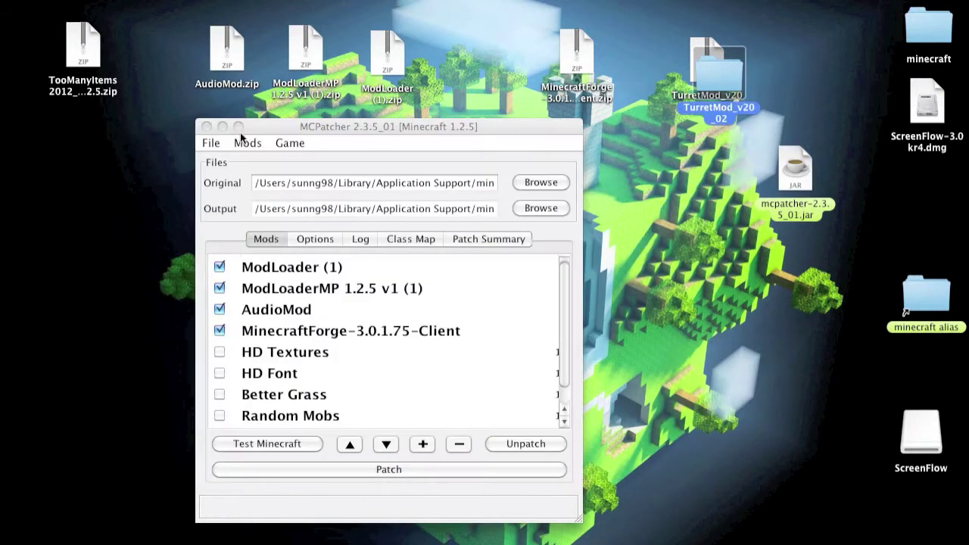
Add TooManyItems2012_04_13_1.2.5.zip as an external mod in MCPatcher and patch minecraft.jar, continuing despite the mod conflicts.
click(422, 445)
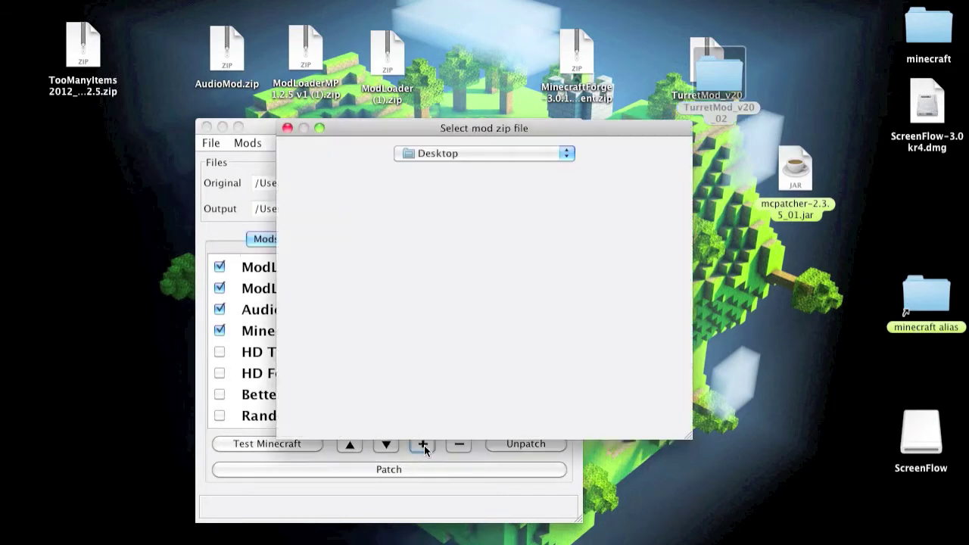
click(371, 329)
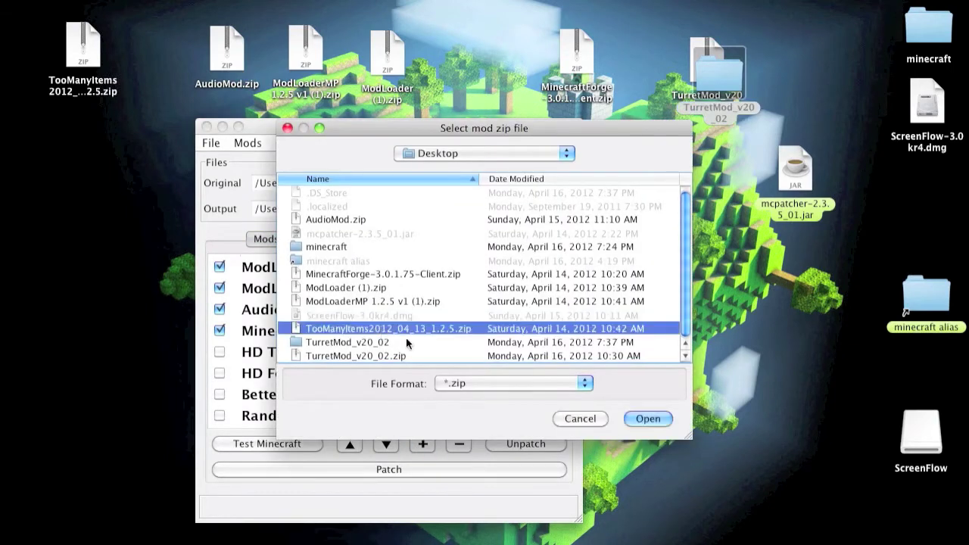
click(640, 417)
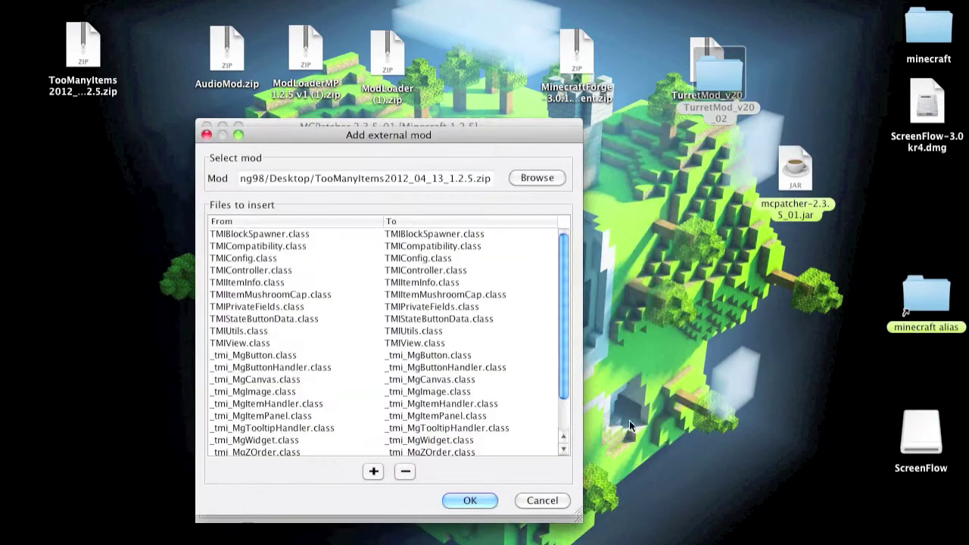
click(469, 502)
click(299, 467)
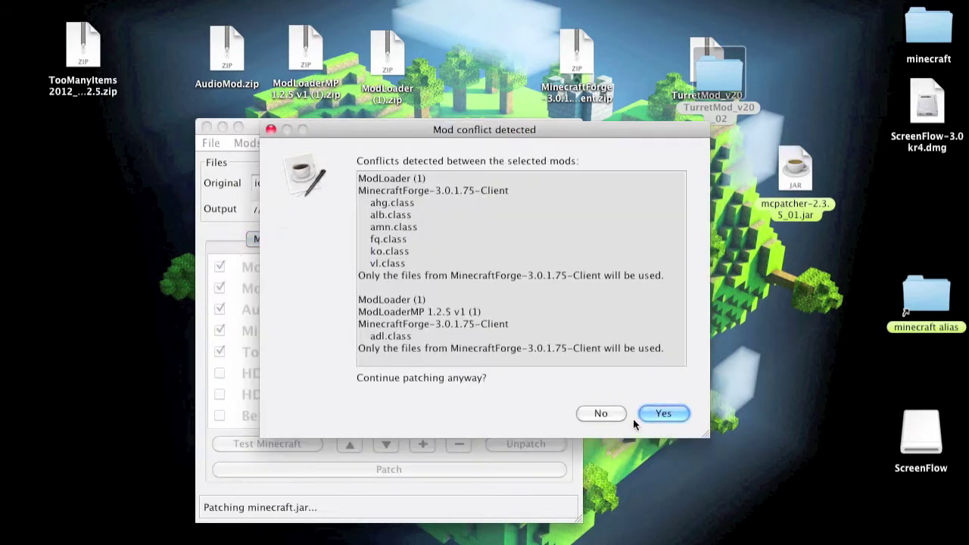
click(675, 415)
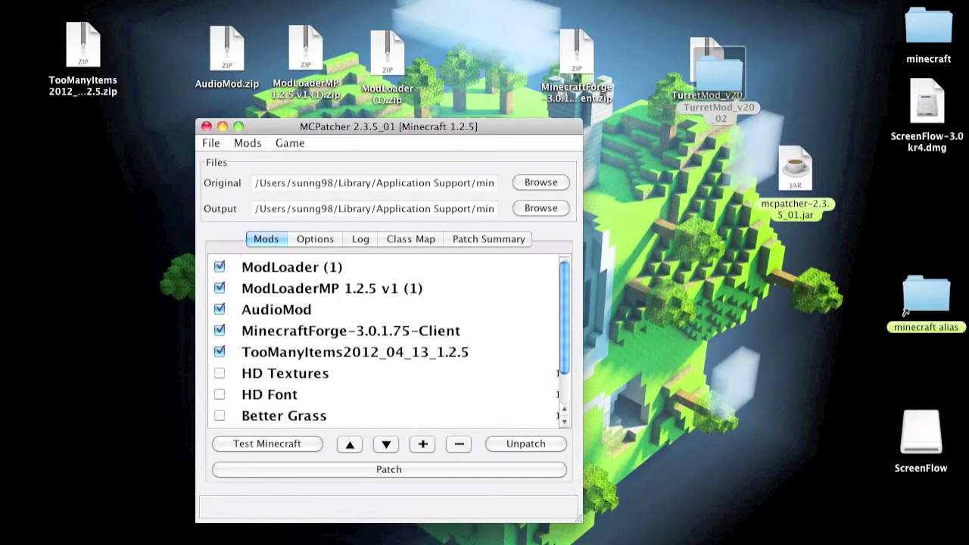
Launch Minecraft and log in with the remembered account.
mouse_move(651, 534)
click(590, 522)
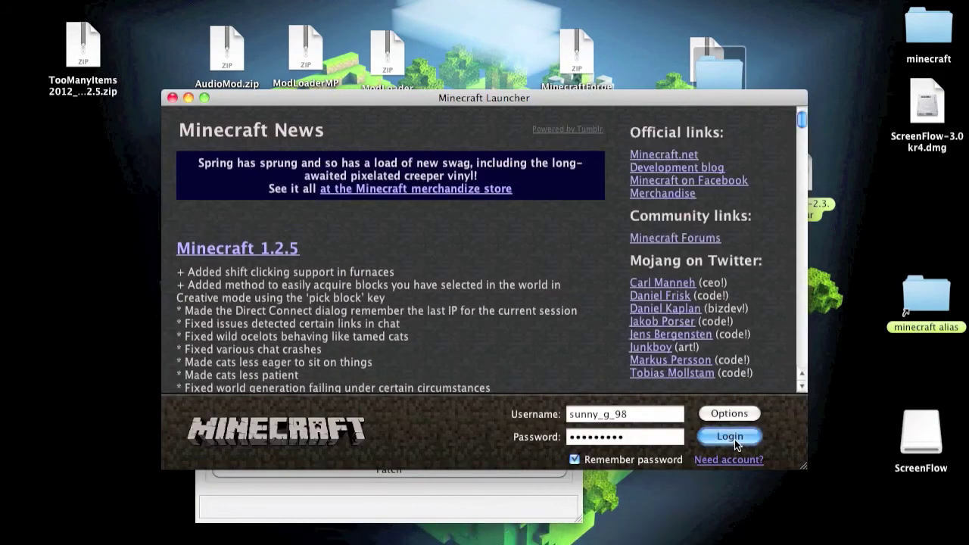
click(730, 437)
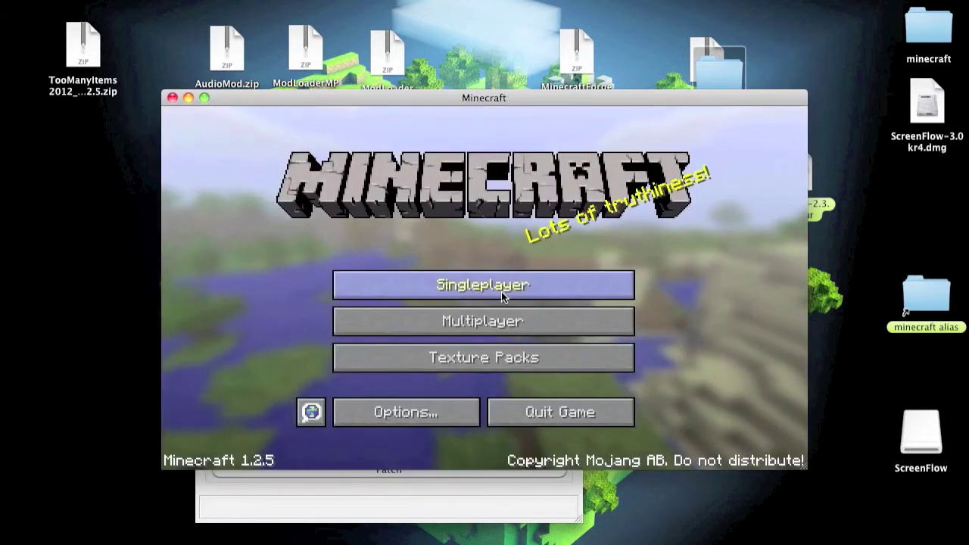
Create a new singleplayer world with the default settings.
click(476, 289)
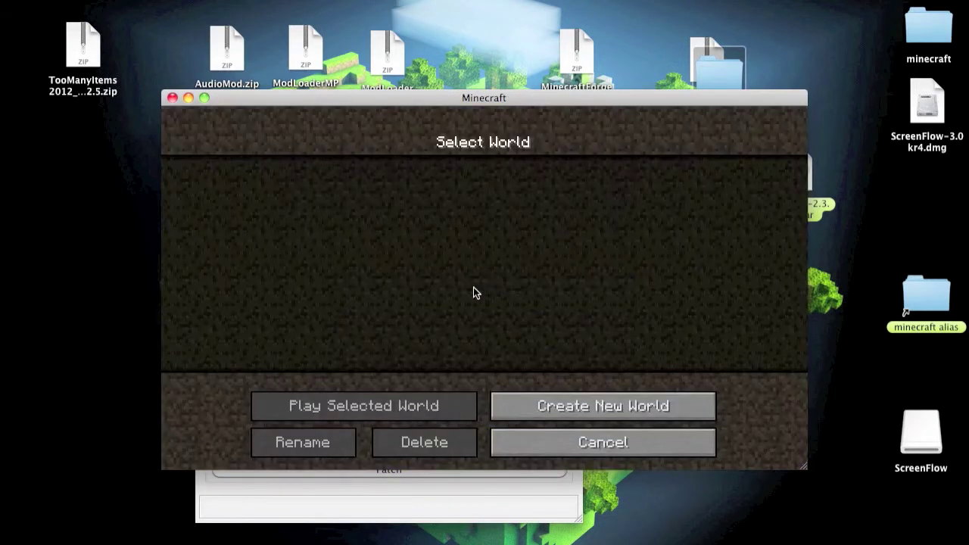
click(560, 409)
click(387, 439)
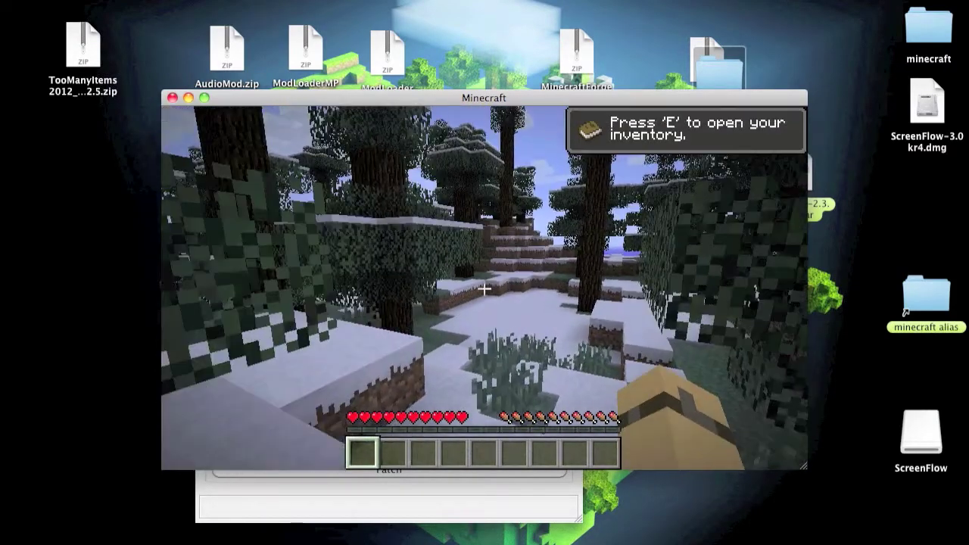
In the video settings, choose Fast graphics, smooth lighting OFF, render distance Normal, performance Max FPS and GUI scale Normal.
key(Escape)
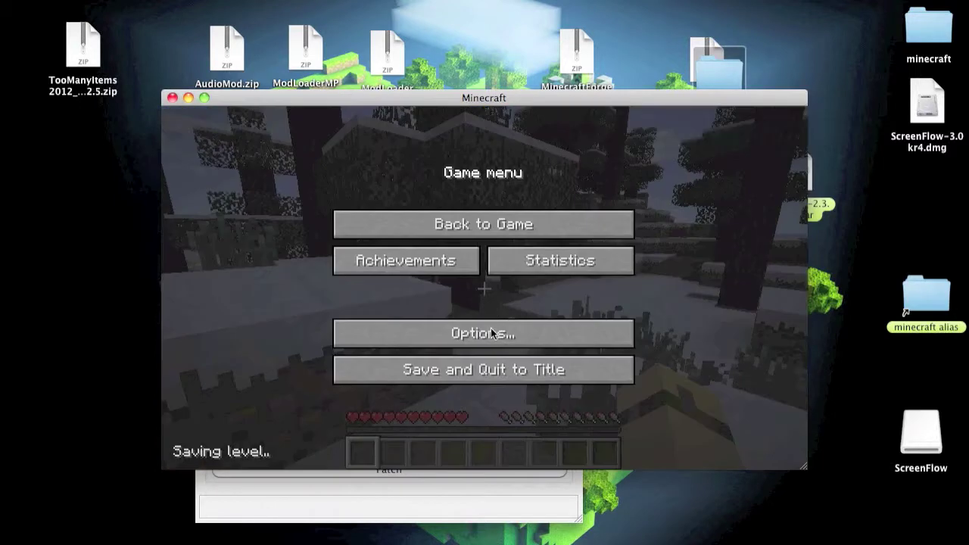
click(492, 338)
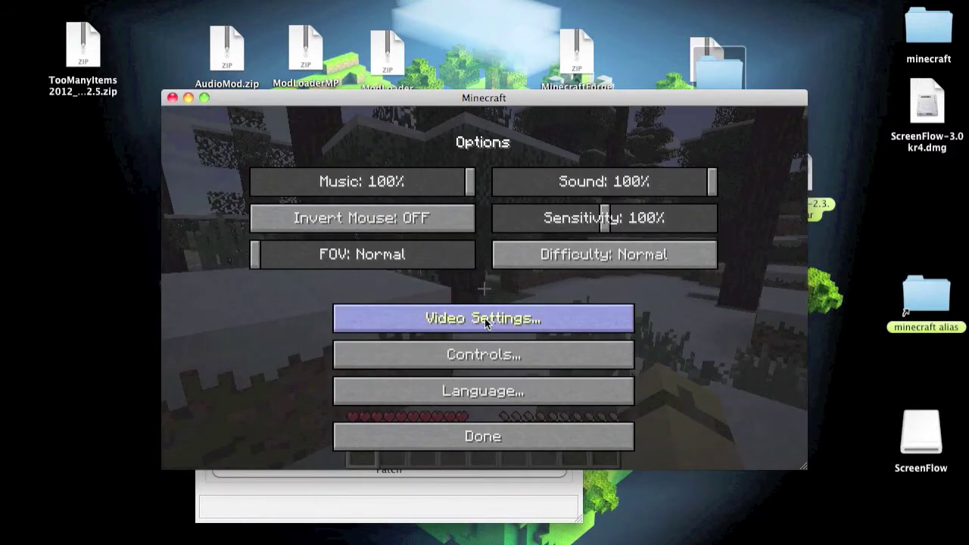
click(485, 318)
click(351, 193)
click(352, 218)
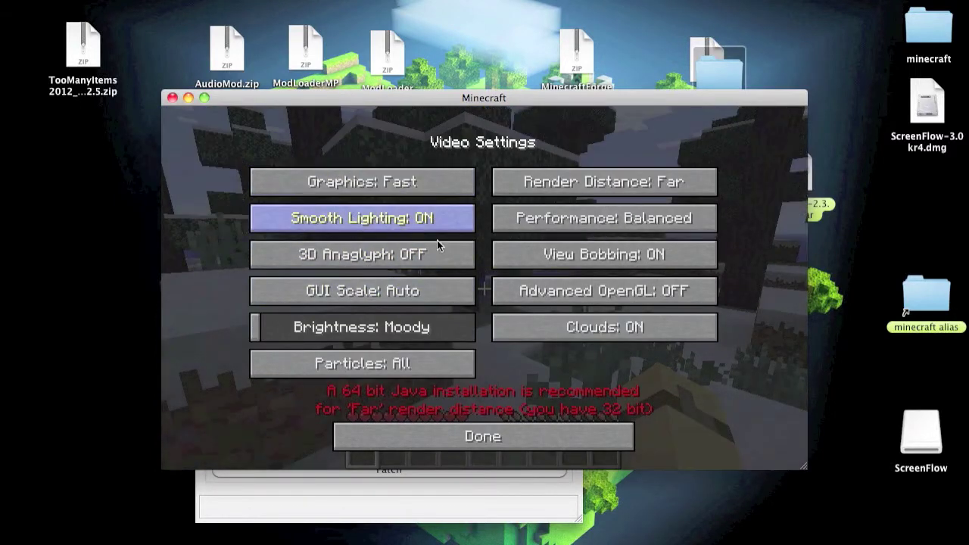
click(607, 188)
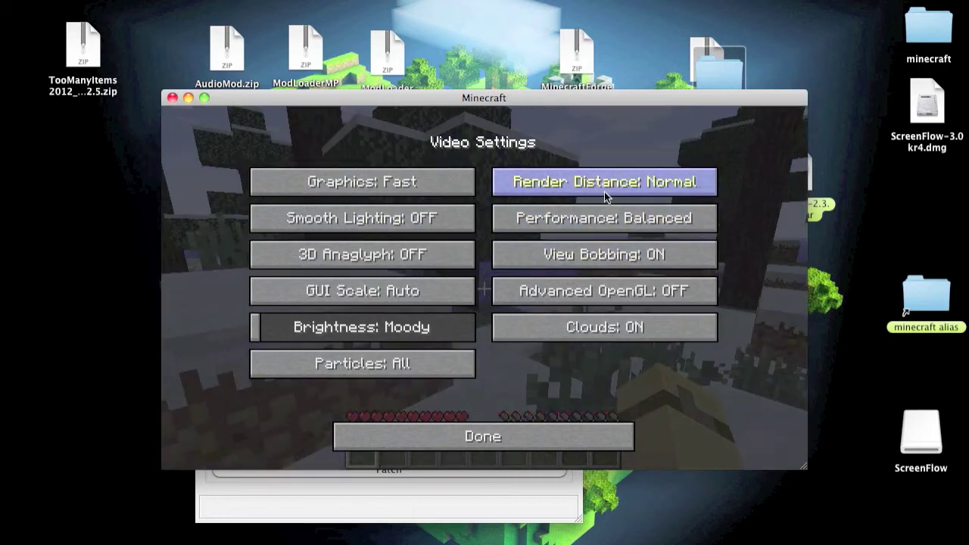
click(528, 219)
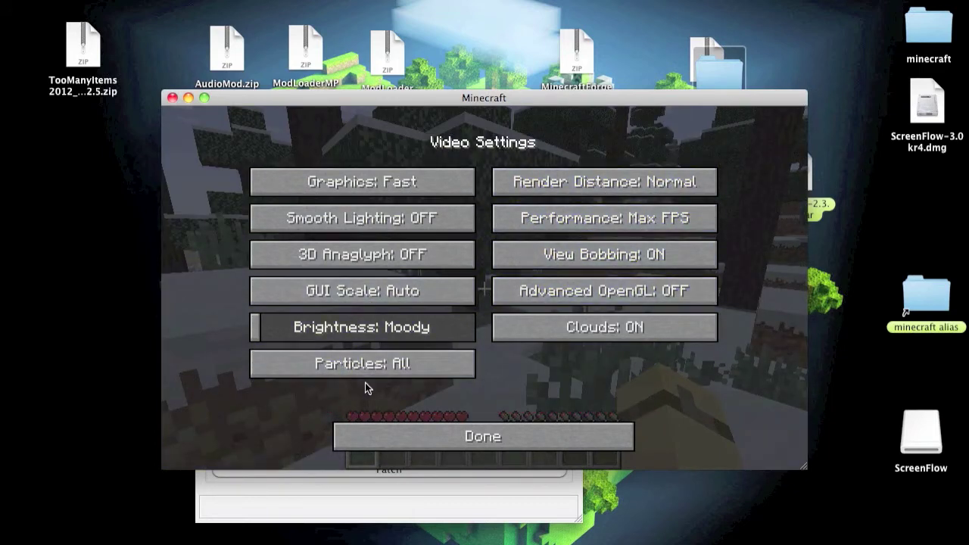
click(318, 303)
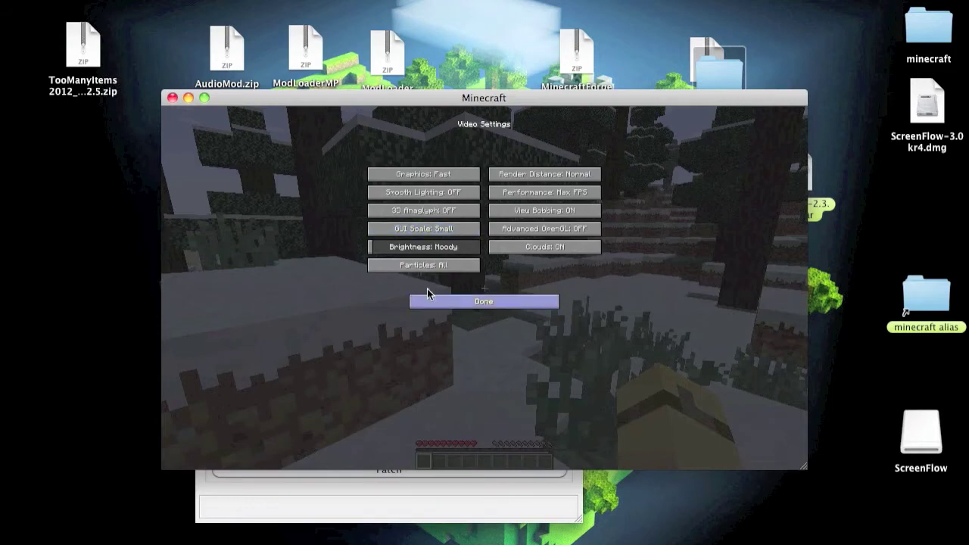
click(416, 225)
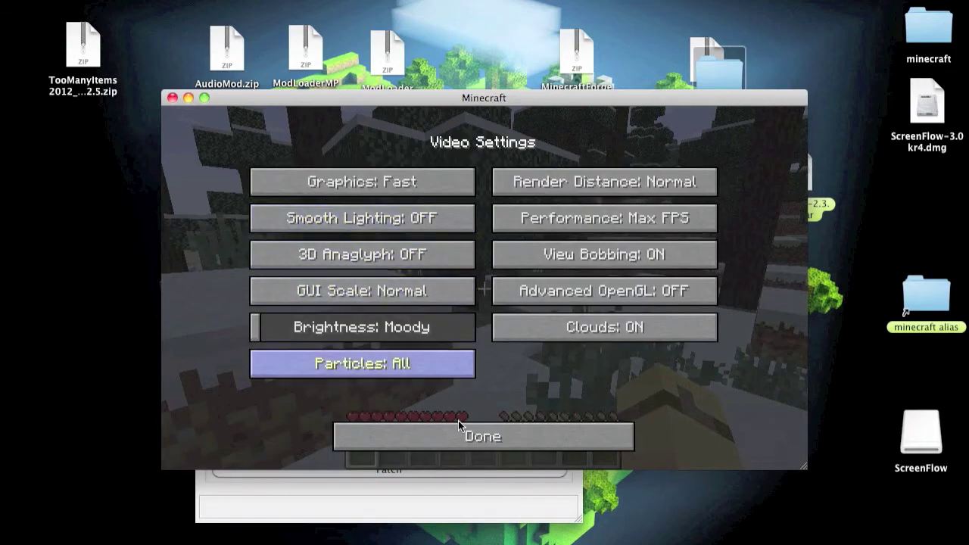
Enlarge the game window to fill the screen, leave the options and resume the game.
click(205, 98)
click(422, 370)
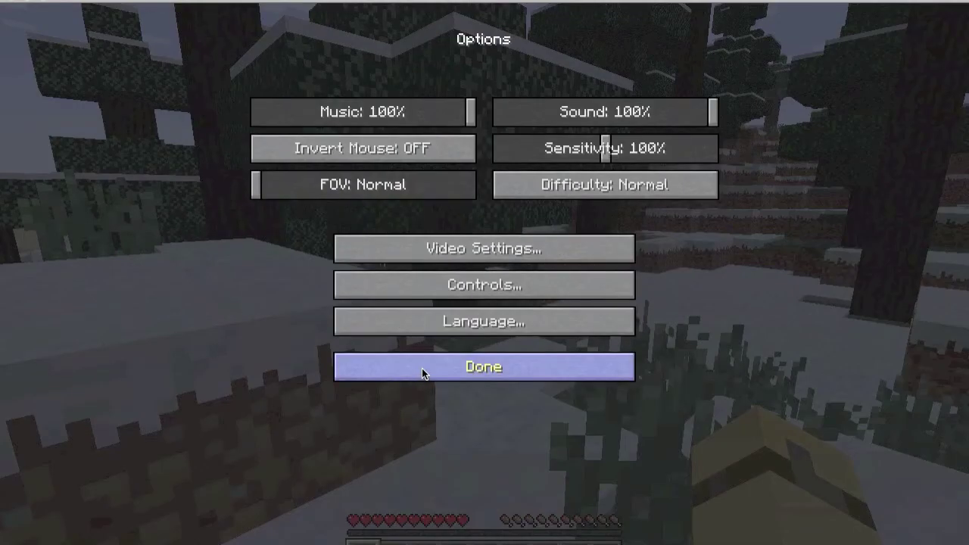
click(422, 368)
click(439, 171)
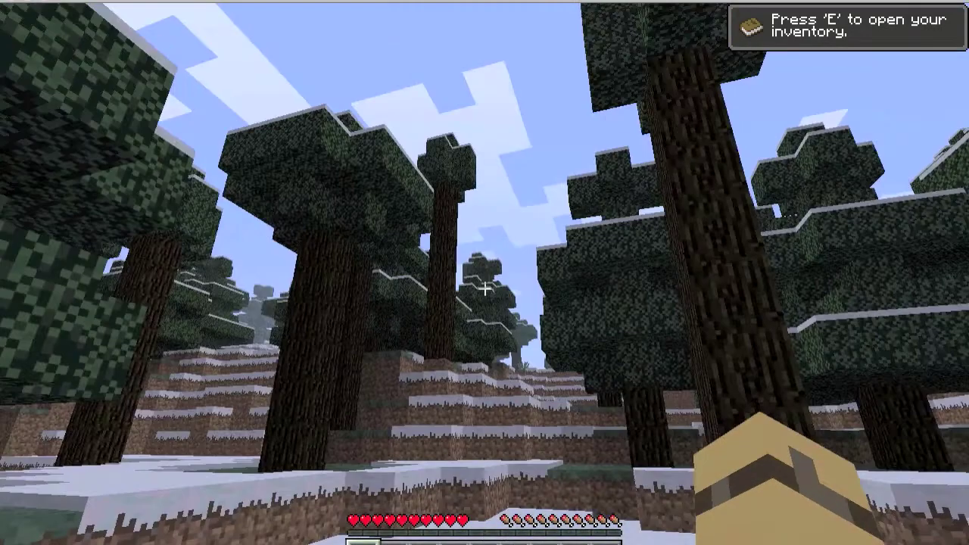
Add turrets and other turret mod items to the inventory from page 2 of the TooManyItems list, and return to the world.
key(e)
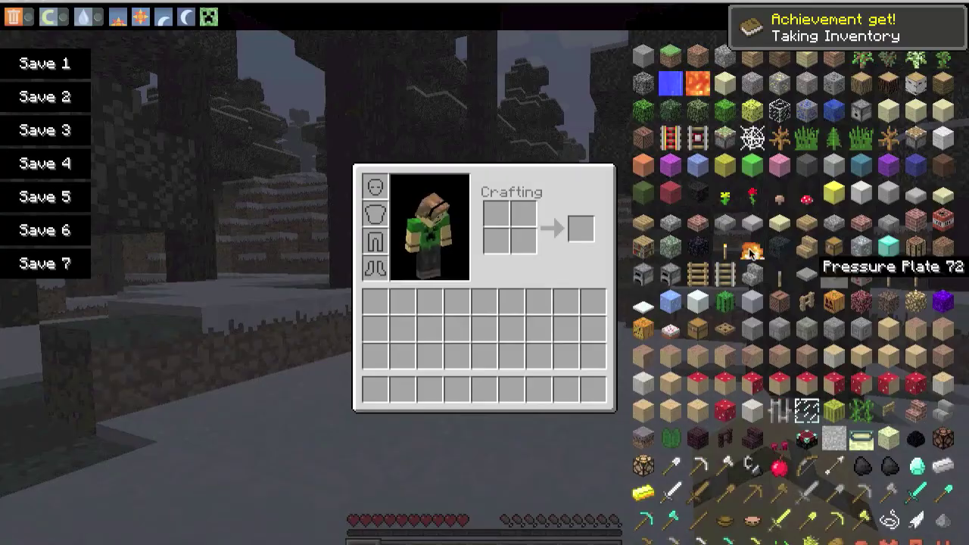
scroll(745, 261, down, 2)
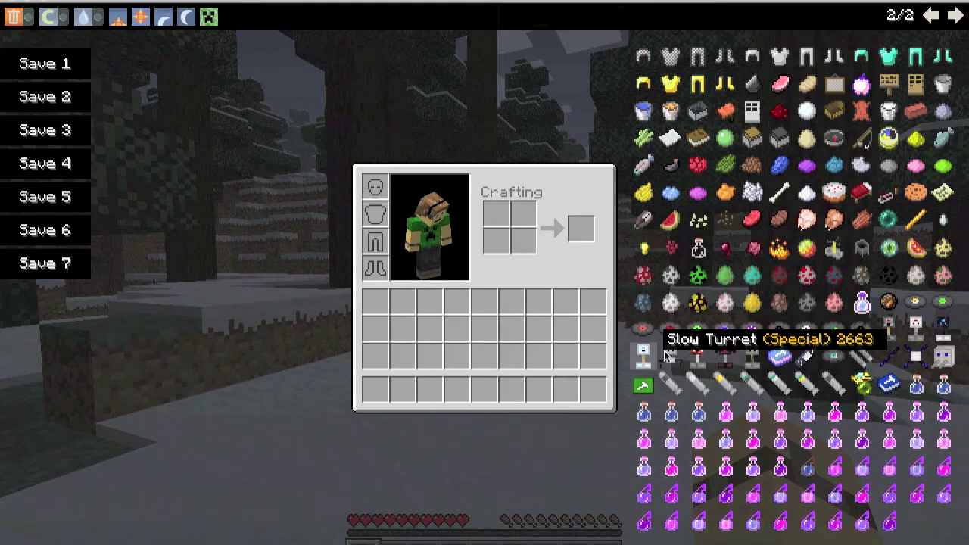
click(915, 327)
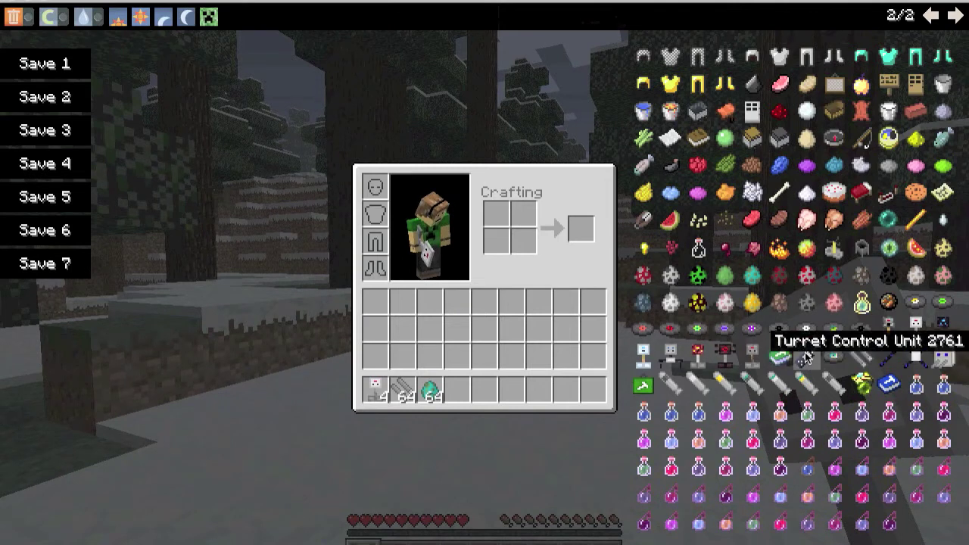
key(e)
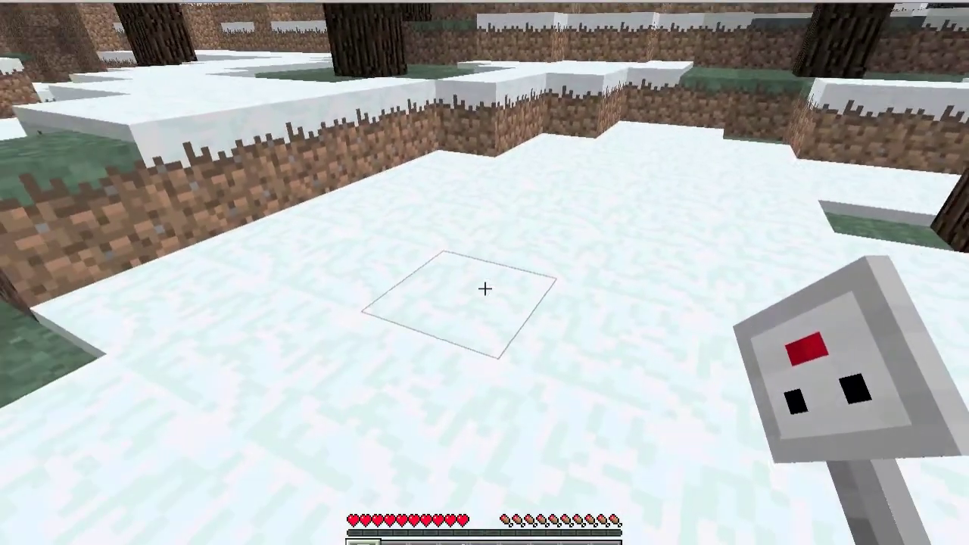
Place a turret on the snow, walk around it and switch the held item to hotbar slot 4.
right_click(485, 287)
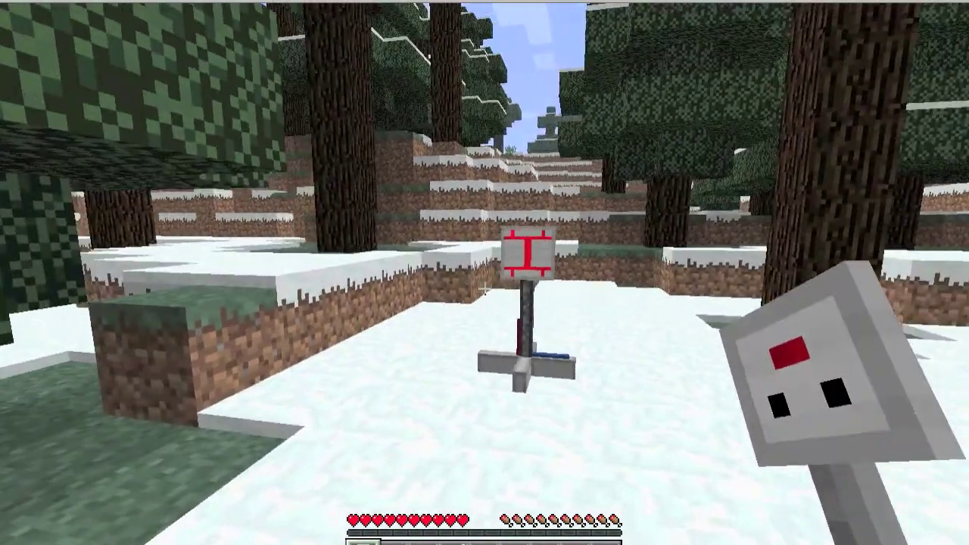
key(w)
scroll(484, 287, down, 1)
key(a)
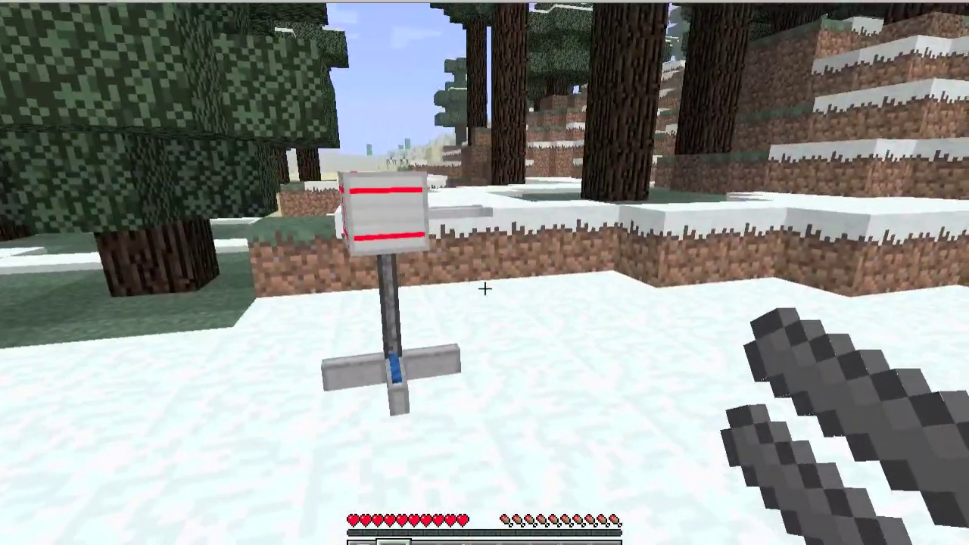
scroll(485, 287, down, 3)
key(w)
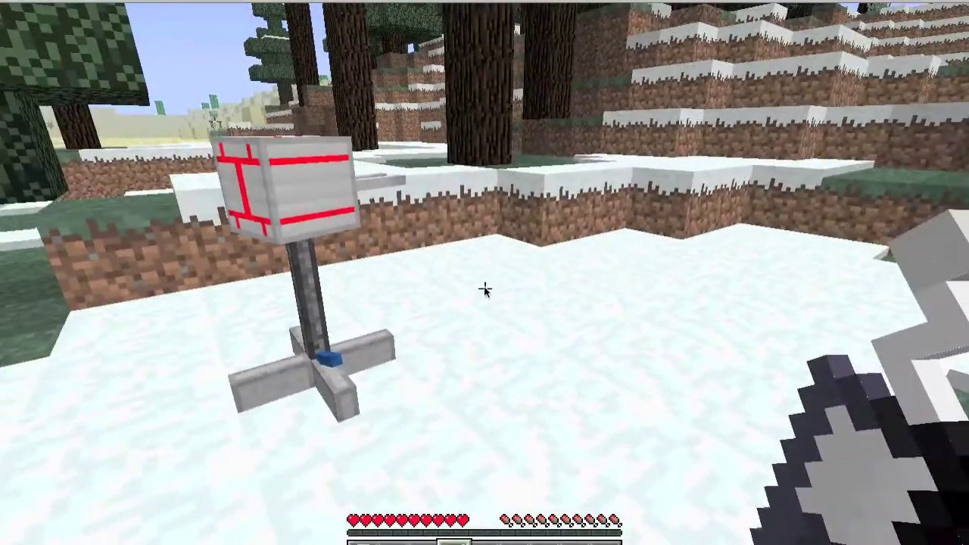
Set the Gun Turret (T2) to target Mobs and Animals in the Turret Control Unit, and return to the world.
right_click(484, 288)
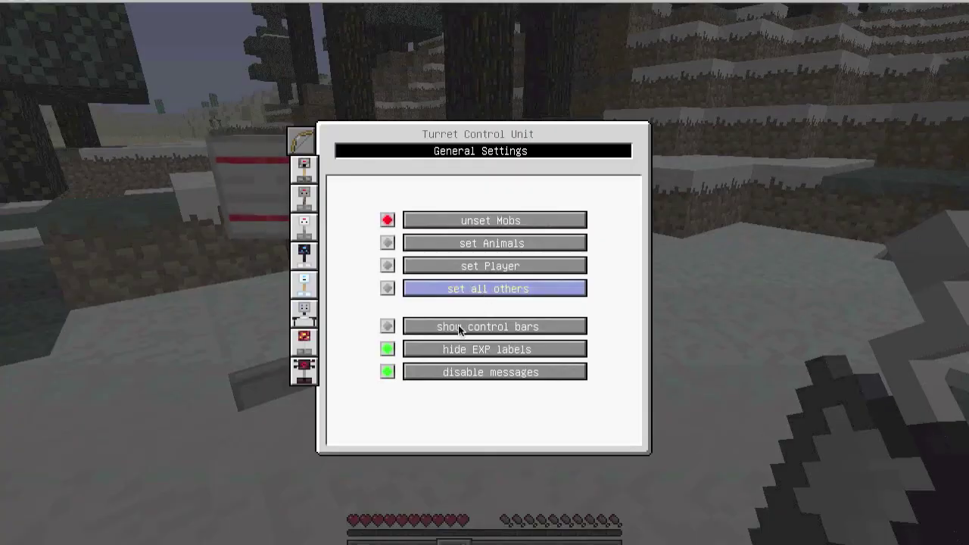
click(304, 227)
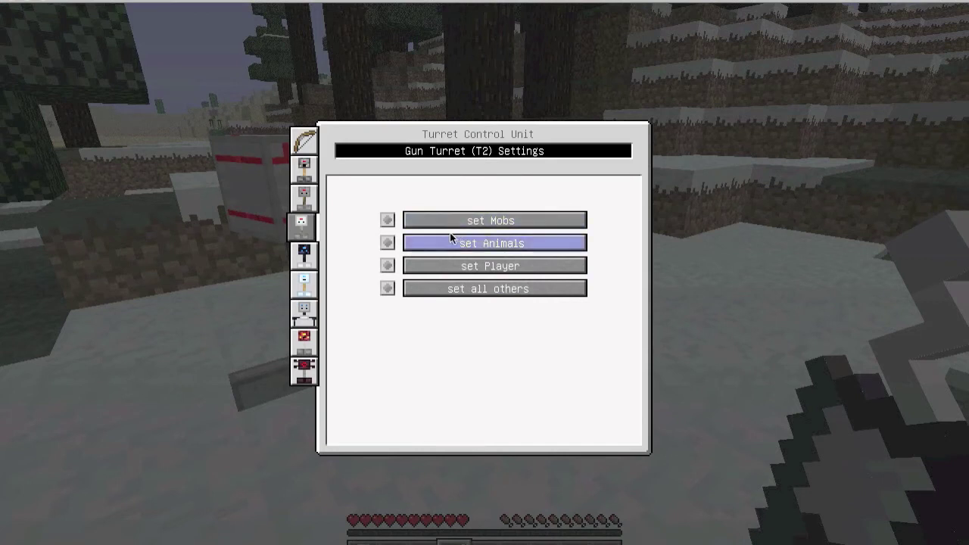
click(427, 223)
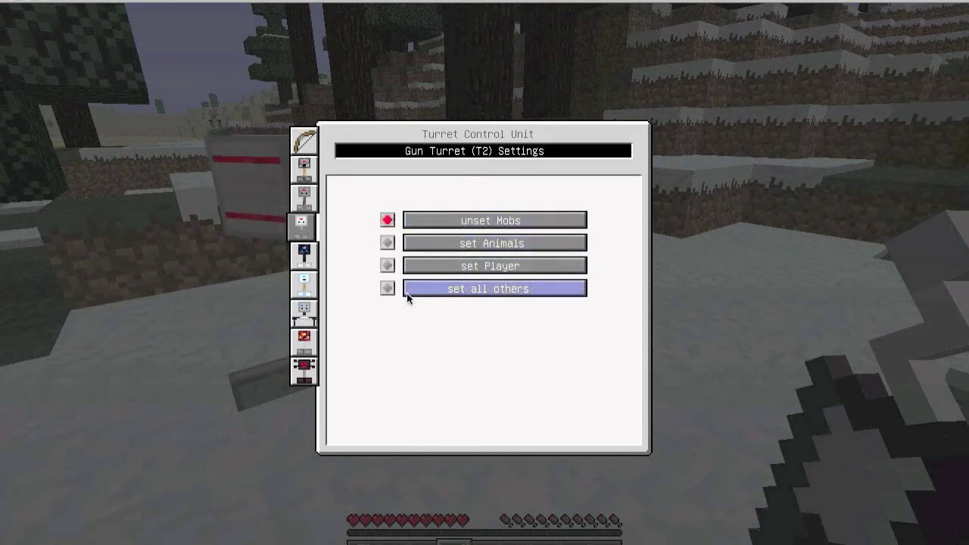
click(455, 239)
key(Escape)
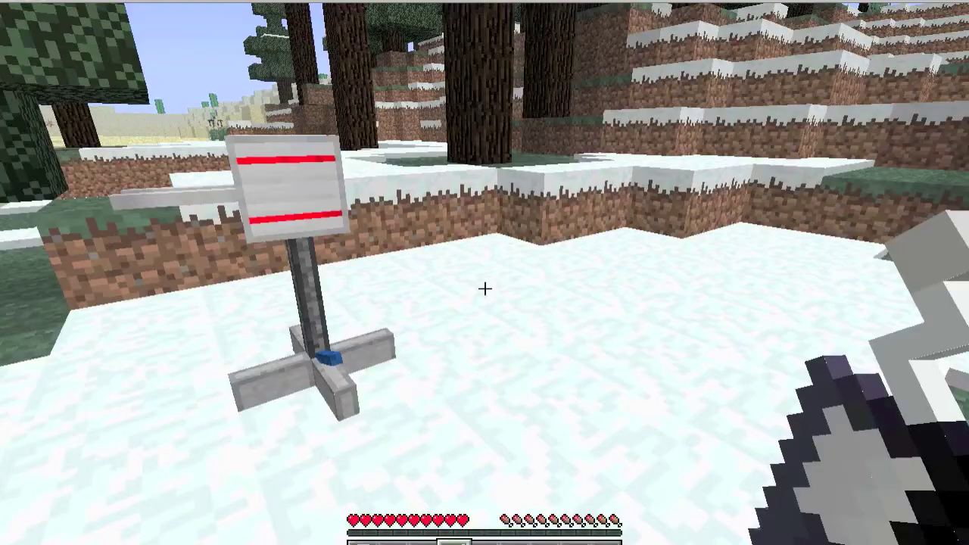
Spawn a zombie from the spawn egg on the grass near the turret and back away to watch the turret's reaction.
key(w)
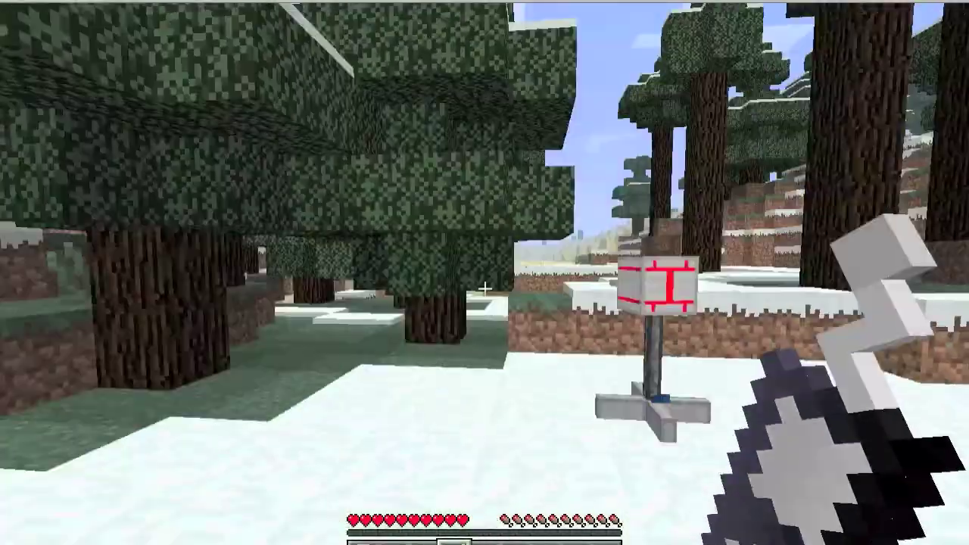
scroll(484, 288, up, 1)
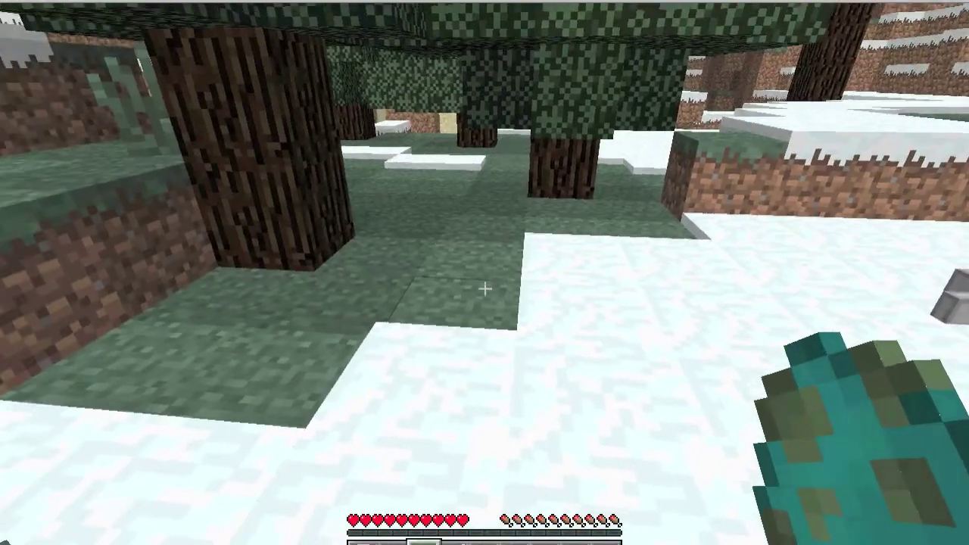
right_click(484, 289)
key(s)
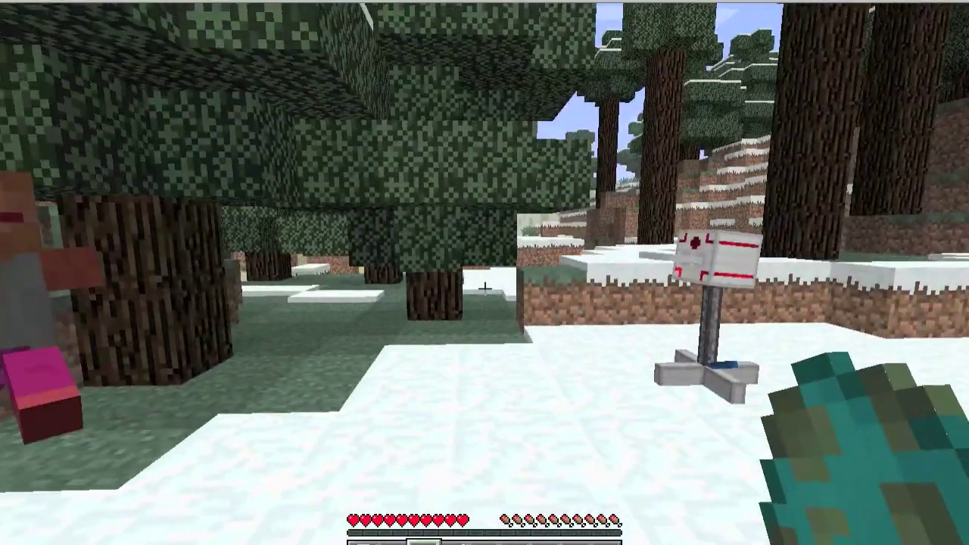
key(s)
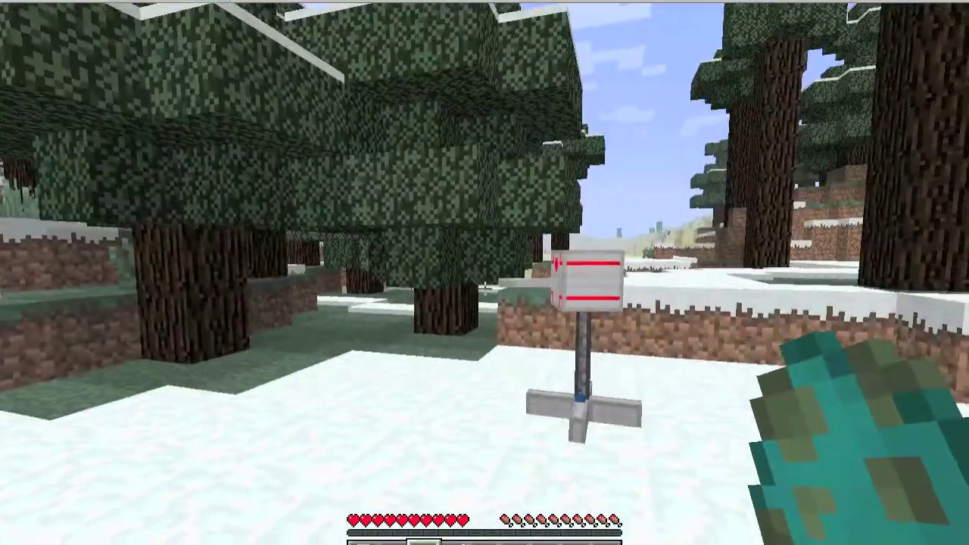
key(s)
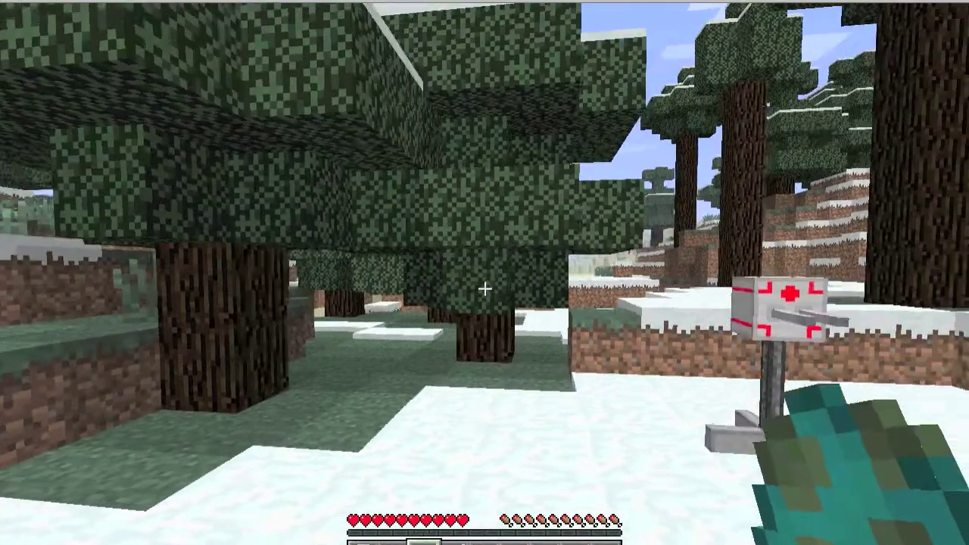